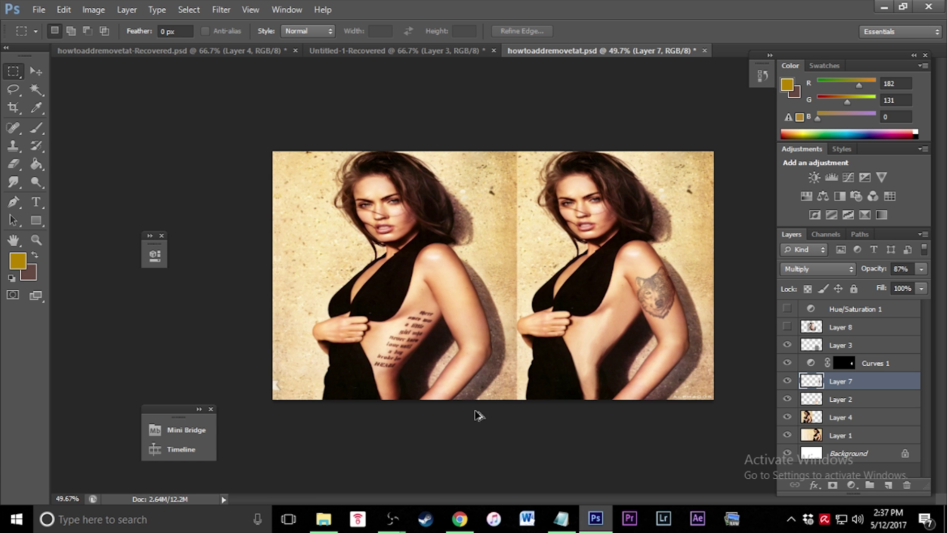
Step: Toggle Layer 4's visibility to compare the before and after versions
{"action": "scroll", "coordinate": [402, 321], "scroll_direction": "up", "scroll_amount": 2}
{"action": "scroll", "coordinate": [467, 306], "scroll_direction": "down", "scroll_amount": 3}
{"action": "scroll", "coordinate": [466, 306], "scroll_direction": "up", "scroll_amount": 1}
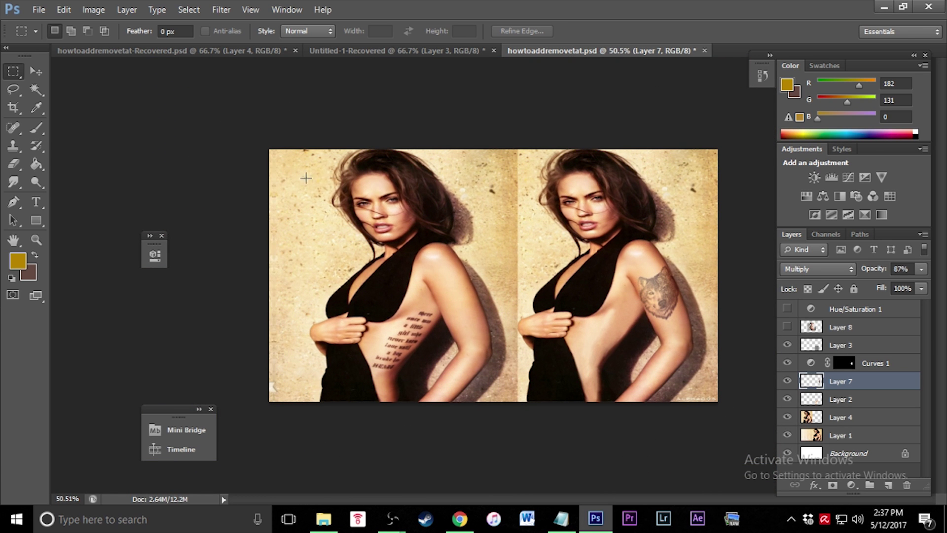
{"action": "left_click", "coordinate": [787, 417]}
{"action": "left_click", "coordinate": [787, 417]}
{"action": "left_click", "coordinate": [787, 417]}
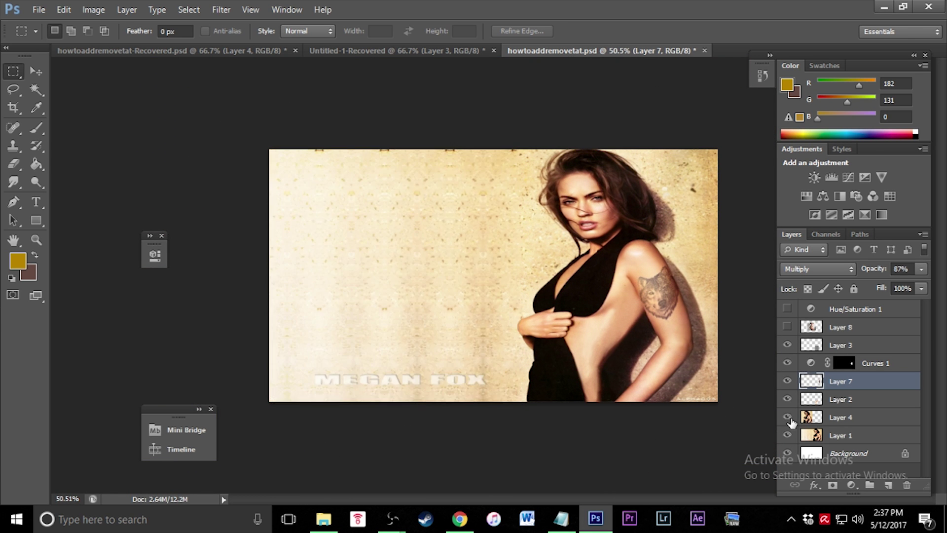
{"action": "left_click", "coordinate": [787, 417]}
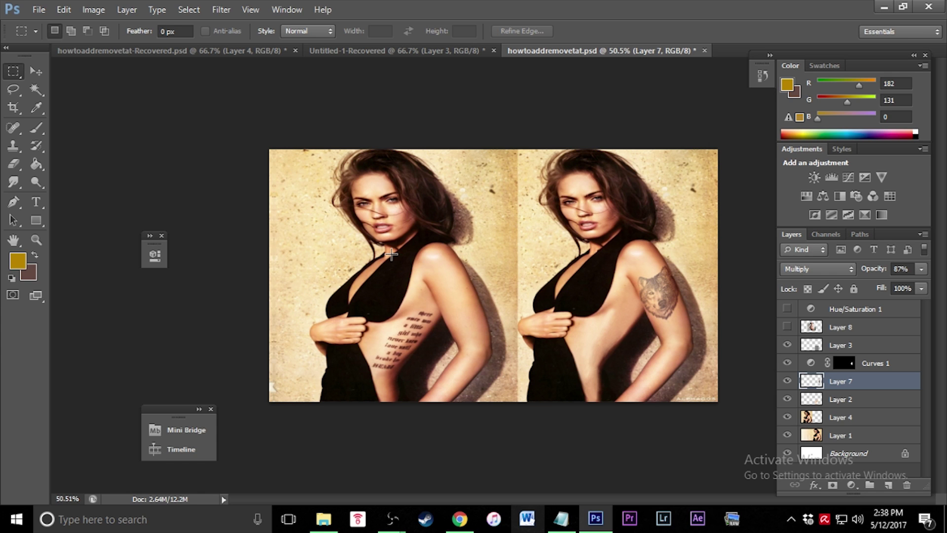
Step: Hide Layers 1, 2, 7, 3 and Curves 1, then select Layer 4 for editing
{"action": "left_click", "coordinate": [787, 436]}
{"action": "left_click", "coordinate": [788, 399]}
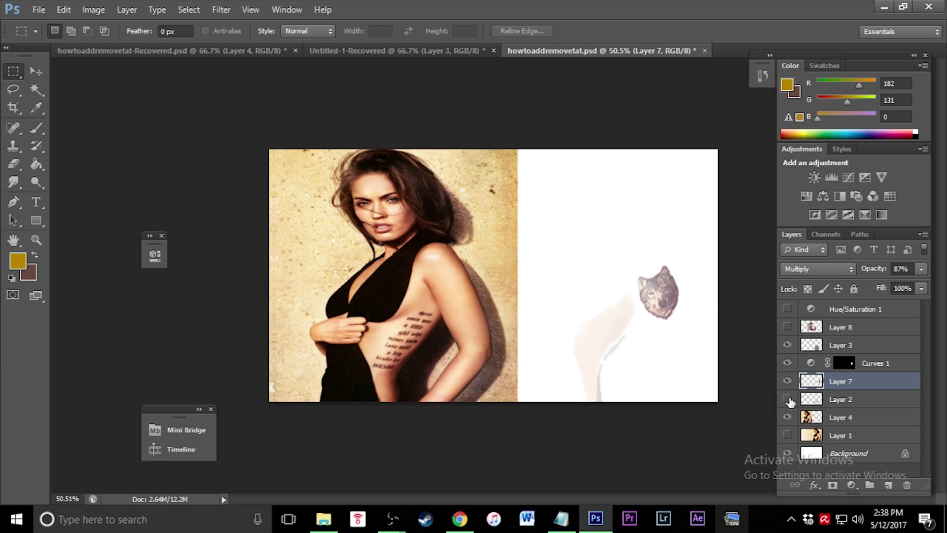
{"action": "left_click", "coordinate": [788, 381]}
{"action": "left_click", "coordinate": [787, 344]}
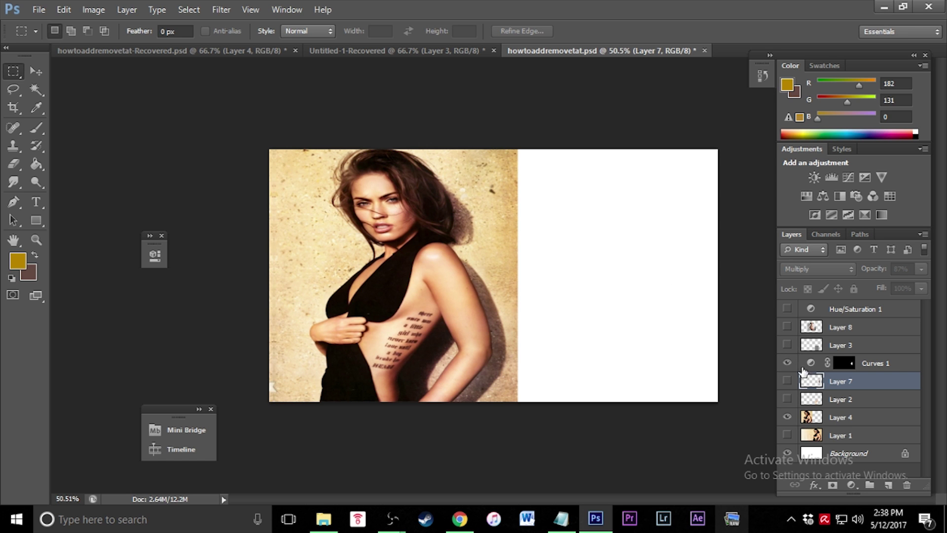
{"action": "left_click", "coordinate": [787, 363]}
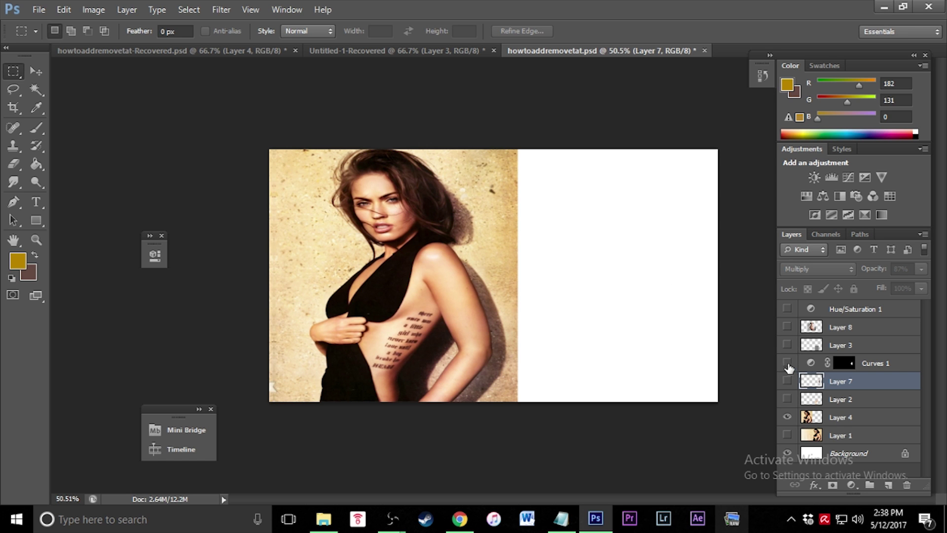
{"action": "left_click", "coordinate": [832, 420]}
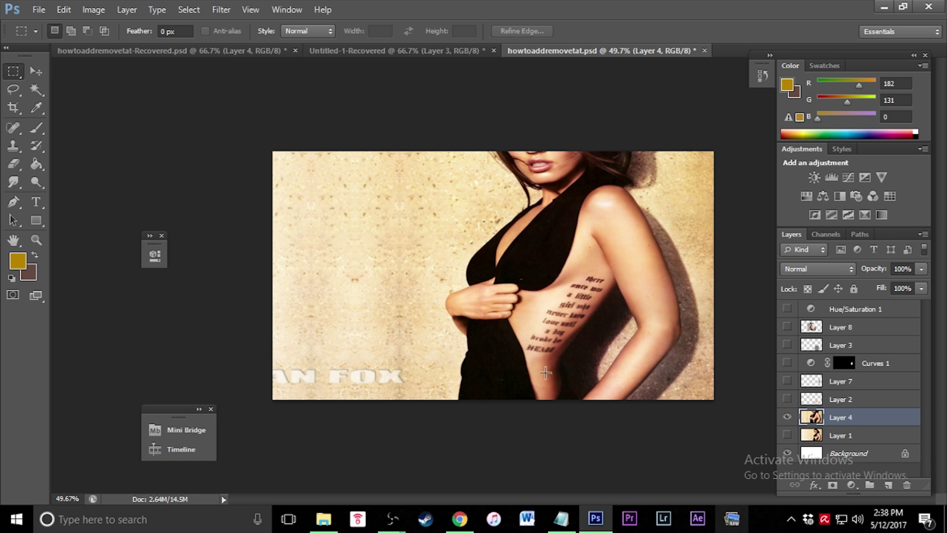
Step: Paint out the rib lettering on Layer 4 with the Content-Aware Spot Healing Brush at size 15
{"action": "scroll", "coordinate": [545, 372], "scroll_direction": "up", "scroll_amount": 5}
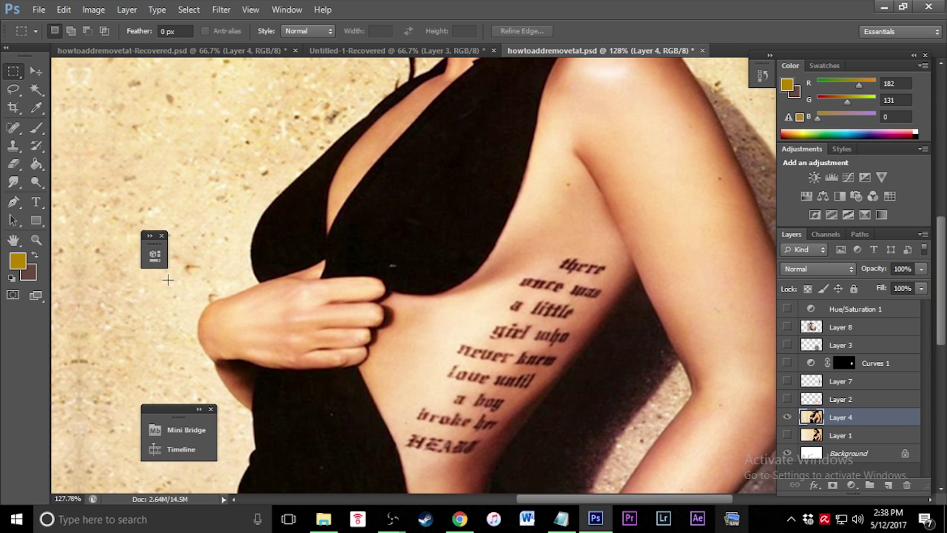
{"action": "left_click", "coordinate": [14, 181]}
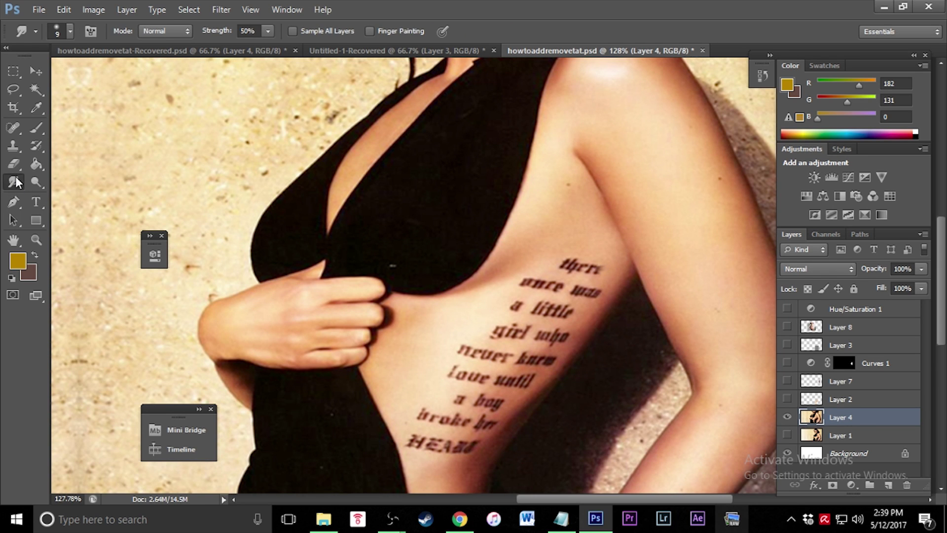
{"action": "left_click", "coordinate": [12, 128]}
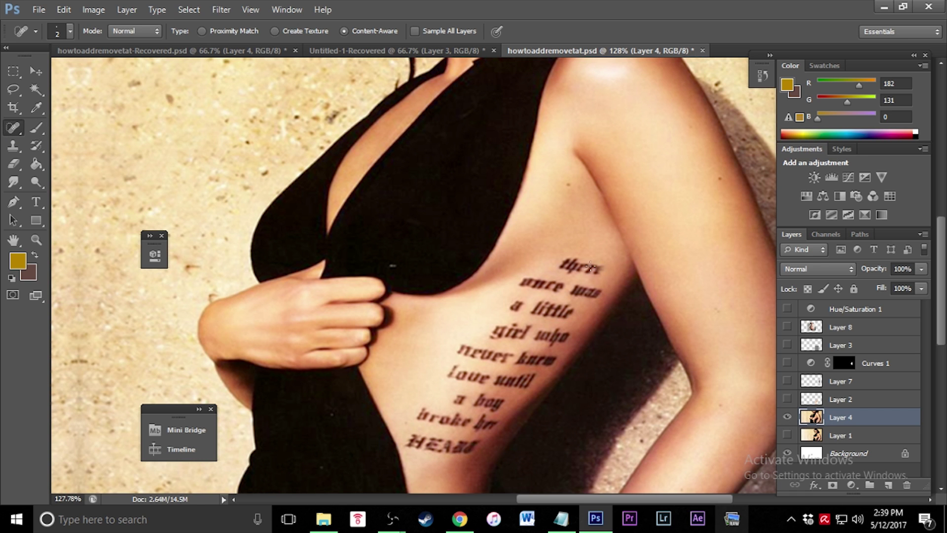
{"action": "key", "text": "bracketright"}
{"action": "key", "text": "bracketright"}
{"action": "key", "text": "bracketright"}
{"action": "key", "text": "bracketright"}
{"action": "key", "text": "bracketright"}
{"action": "key", "text": "bracketright"}
{"action": "key", "text": "bracketright"}
{"action": "key", "text": "bracketright"}
{"action": "key", "text": "bracketright"}
{"action": "mouse_move", "coordinate": [600, 257]}
{"action": "left_mouse_down"}
{"action": "mouse_move", "coordinate": [604, 275]}
{"action": "mouse_move", "coordinate": [595, 277]}
{"action": "mouse_move", "coordinate": [587, 258]}
{"action": "mouse_move", "coordinate": [597, 280]}
{"action": "mouse_move", "coordinate": [582, 267]}
{"action": "left_mouse_up"}
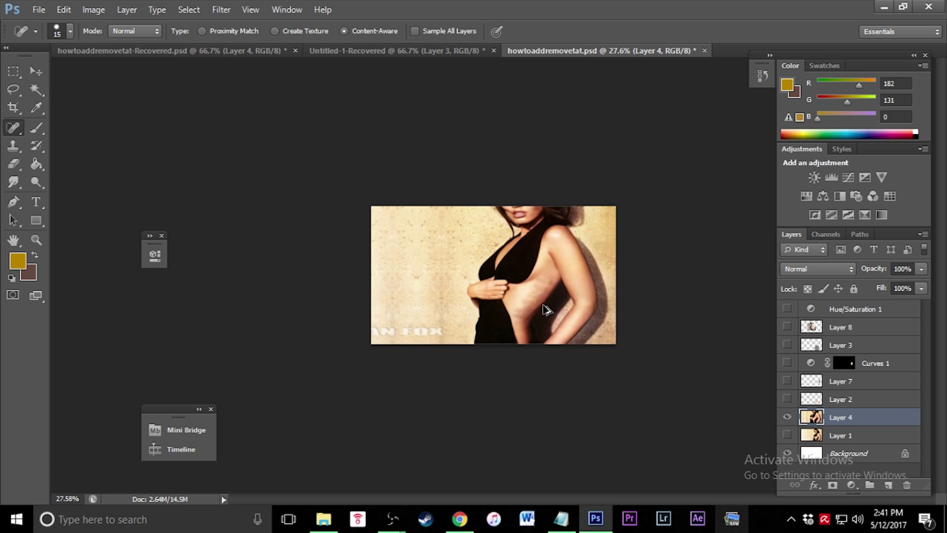
{"action": "scroll", "coordinate": [546, 310], "scroll_direction": "up", "scroll_amount": 5}
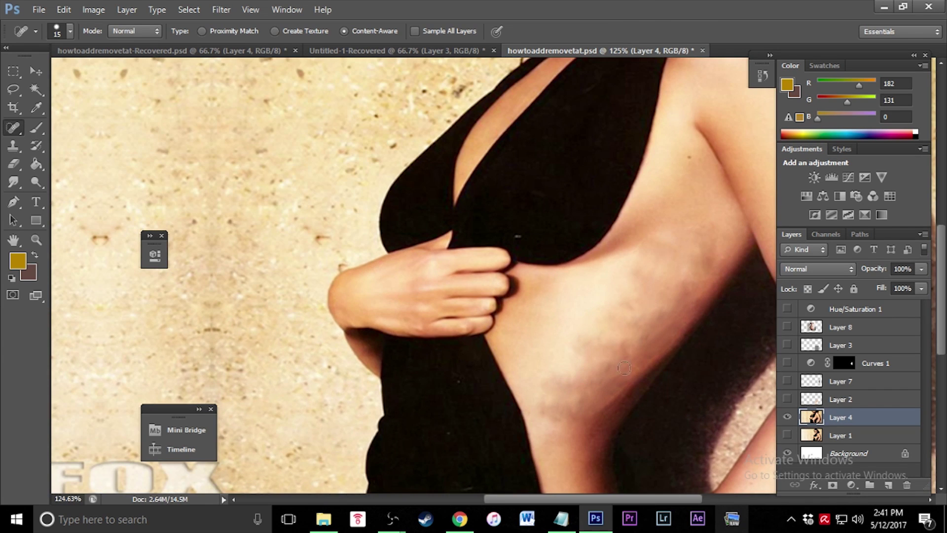
{"action": "mouse_move", "coordinate": [624, 368]}
{"action": "left_mouse_down"}
{"action": "mouse_move", "coordinate": [507, 368]}
{"action": "mouse_move", "coordinate": [452, 283]}
{"action": "left_mouse_up"}
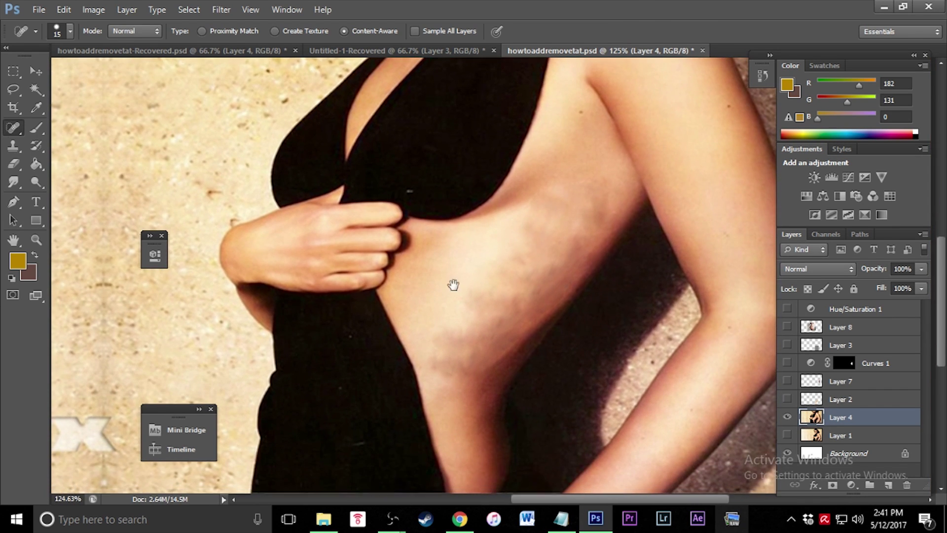
Step: Pick the Smudge Tool from the blur/sharpen/smudge flyout at size 50 to smooth the blotchy rib skin
{"action": "left_click", "coordinate": [13, 182]}
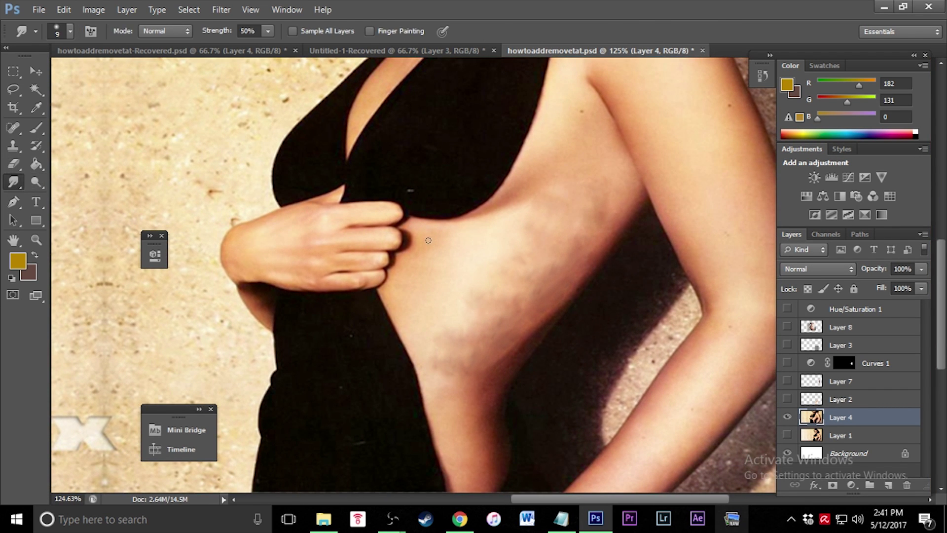
{"action": "right_click", "coordinate": [11, 183]}
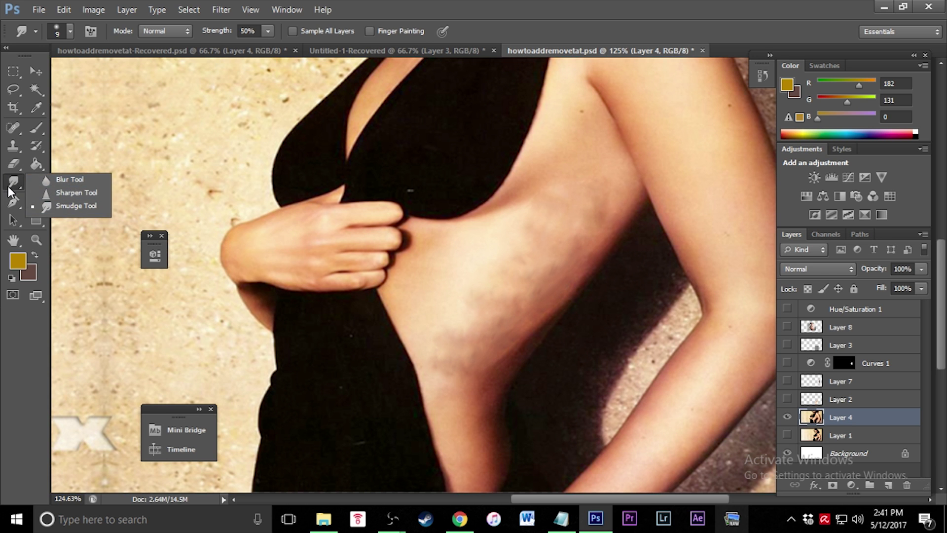
{"action": "left_click", "coordinate": [43, 203]}
{"action": "key", "text": "bracketright"}
{"action": "key", "text": "bracketright"}
{"action": "key", "text": "bracketright"}
{"action": "key", "text": "bracketright"}
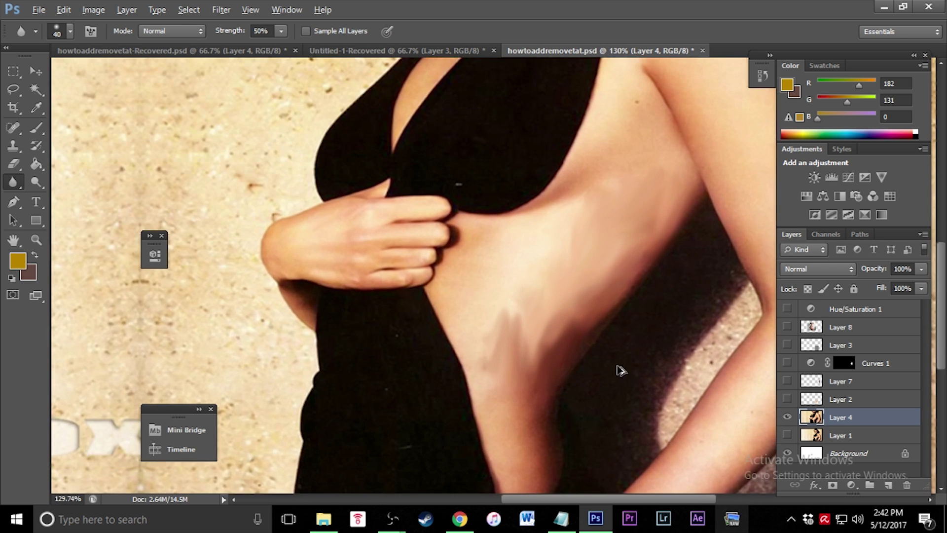
{"action": "scroll", "coordinate": [620, 370], "scroll_direction": "up", "scroll_amount": 4}
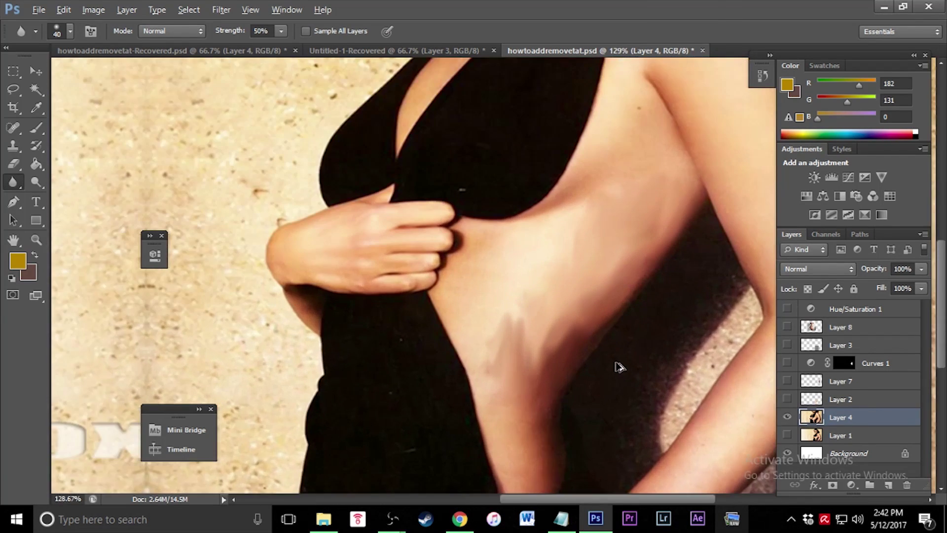
{"action": "scroll", "coordinate": [588, 368], "scroll_direction": "down", "scroll_amount": 4}
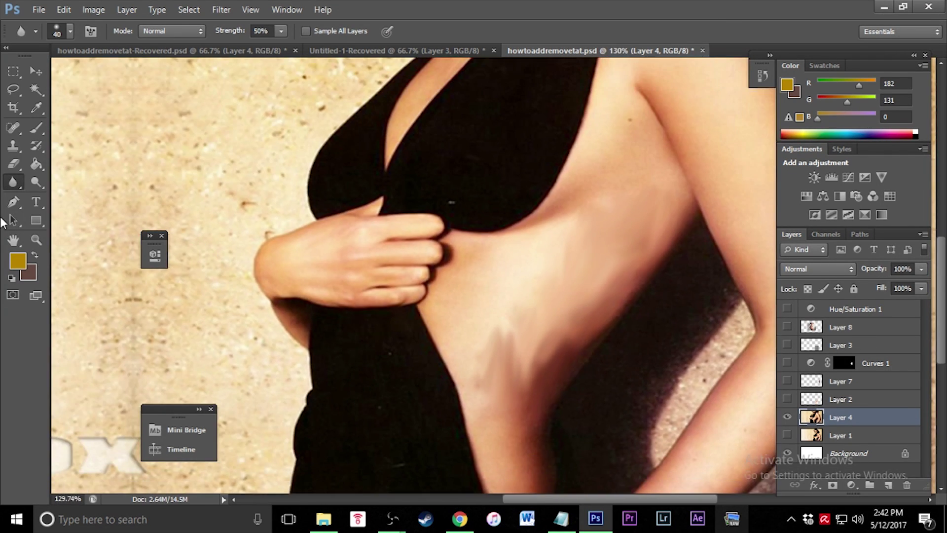
Step: Add an empty layer above Layer 4 and sample skin tone RGB 225/160/114 as the brush colour
{"action": "left_click", "coordinate": [36, 129]}
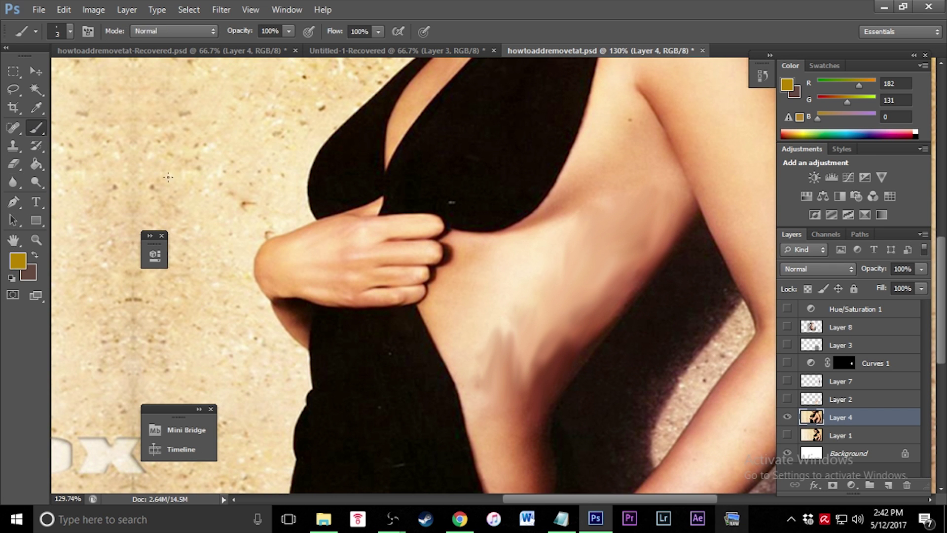
{"action": "left_click", "coordinate": [871, 486]}
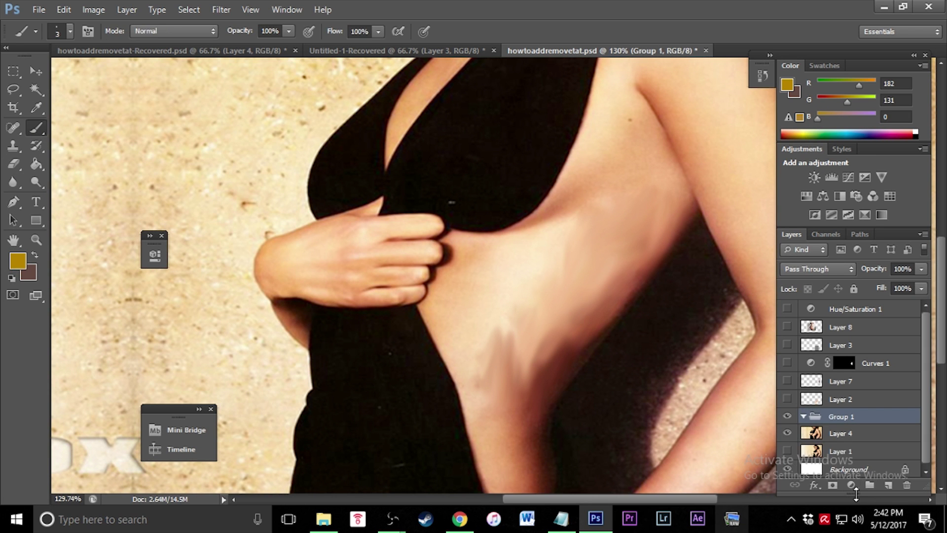
{"action": "key", "text": "ctrl+z"}
{"action": "left_click", "coordinate": [887, 486]}
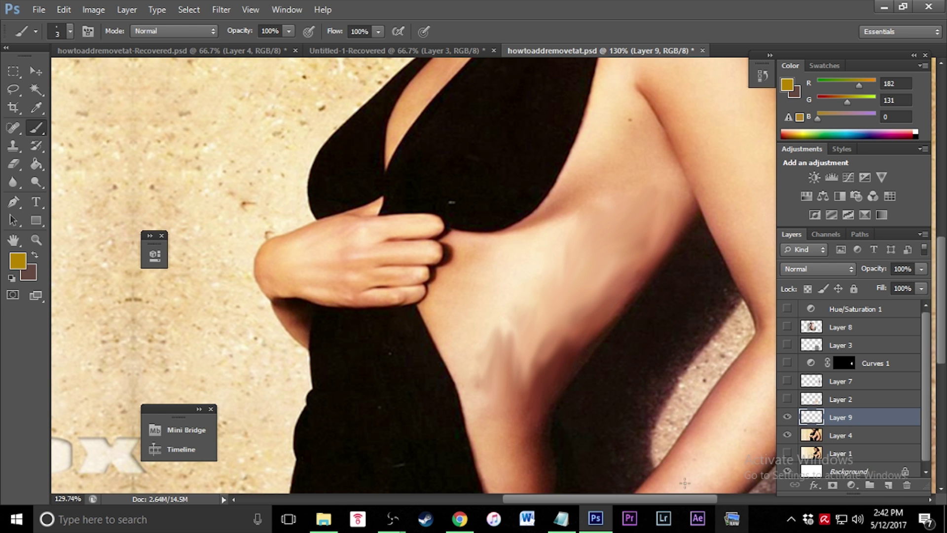
{"action": "left_click", "coordinate": [19, 261]}
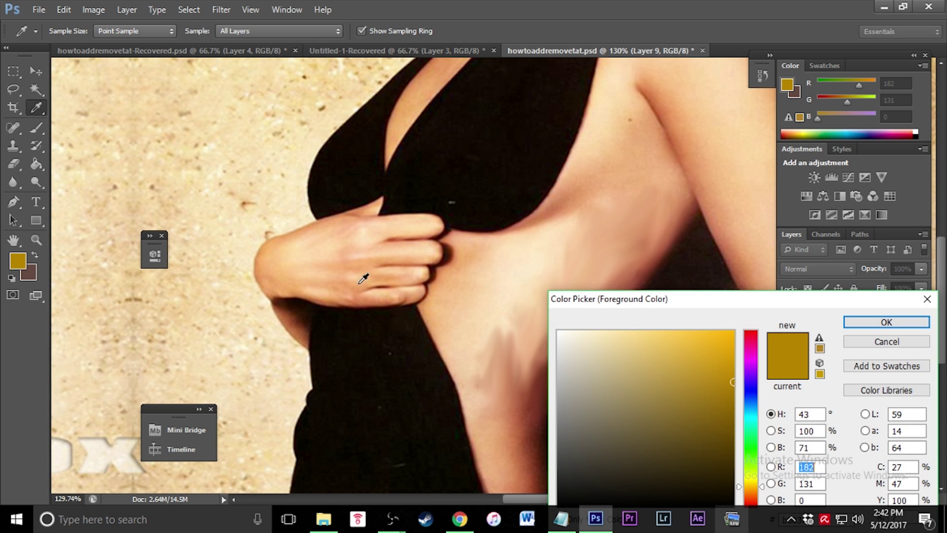
{"action": "left_click", "coordinate": [644, 213]}
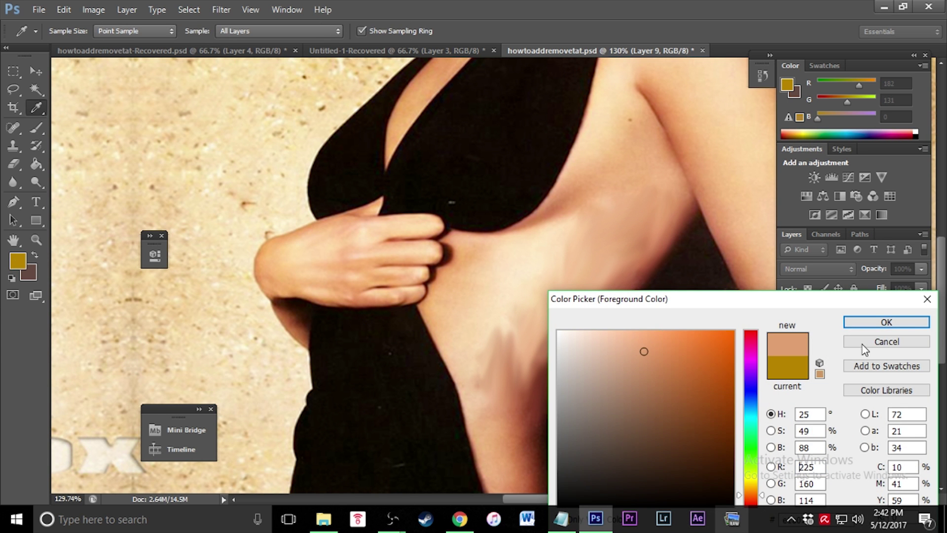
{"action": "left_click", "coordinate": [881, 323]}
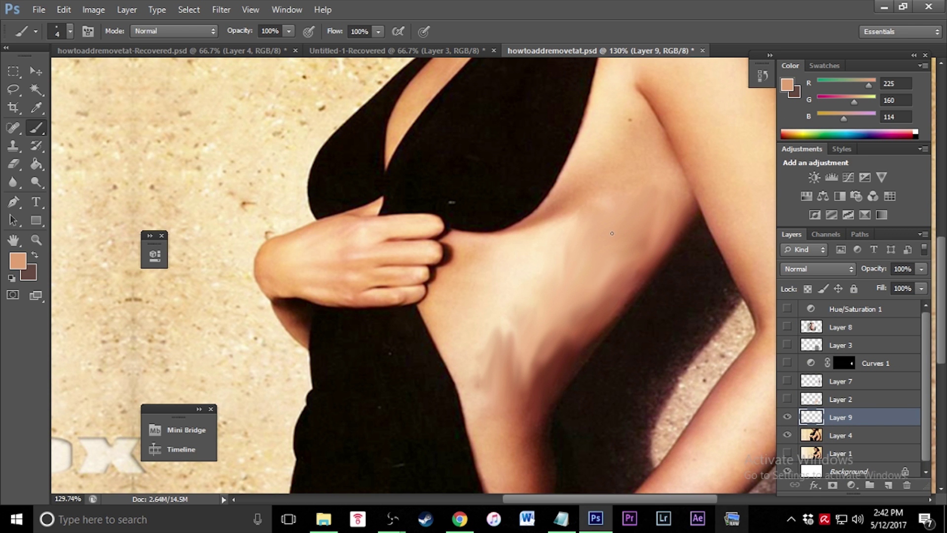
Step: Set the brush to size 20 with 20% flow
{"action": "left_click_drag", "start_coordinate": [646, 228], "coordinate": [637, 248]}
{"action": "key", "text": "bracketright"}
{"action": "key", "text": "bracketright"}
{"action": "key", "text": "ctrl+z"}
{"action": "left_click", "coordinate": [355, 31]}
{"action": "type", "text": "20"}
{"action": "key", "text": "Return"}
Step: Paint the skin tone softly over the old tattoo along the side of the ribs
{"action": "scroll", "coordinate": [639, 240], "scroll_direction": "up", "scroll_amount": 2}
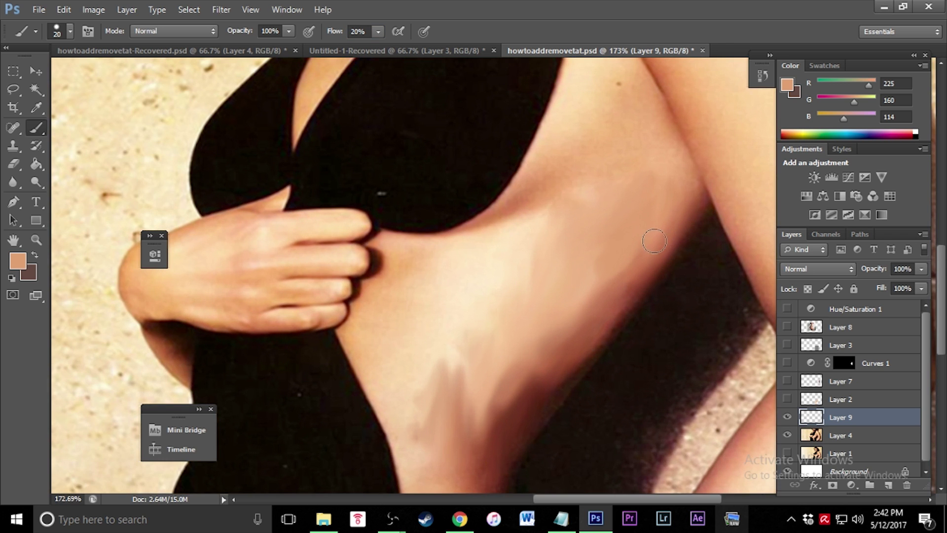
{"action": "scroll", "coordinate": [643, 226], "scroll_direction": "up", "scroll_amount": 1}
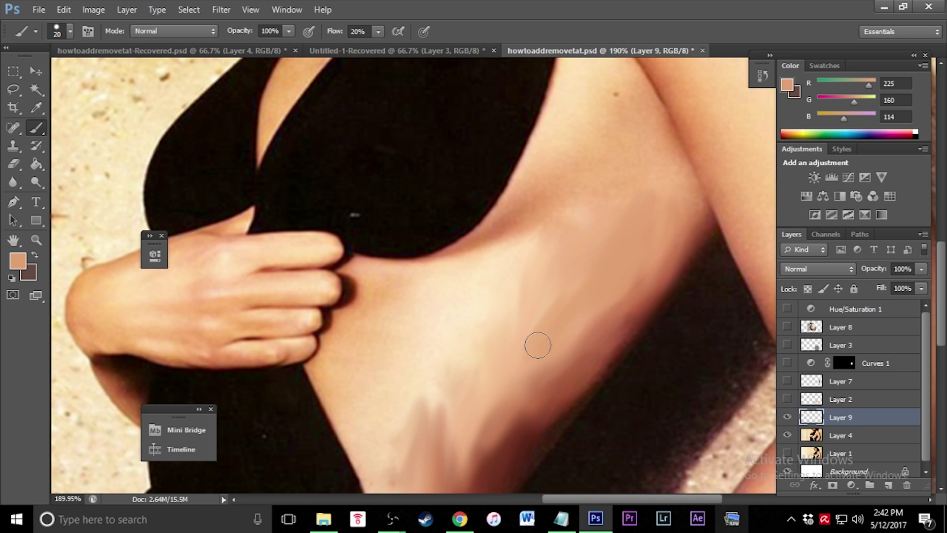
{"action": "mouse_move", "coordinate": [604, 254]}
{"action": "left_mouse_down"}
{"action": "mouse_move", "coordinate": [596, 224]}
{"action": "mouse_move", "coordinate": [526, 342]}
{"action": "mouse_move", "coordinate": [570, 260]}
{"action": "mouse_move", "coordinate": [571, 228]}
{"action": "mouse_move", "coordinate": [528, 274]}
{"action": "mouse_move", "coordinate": [571, 330]}
{"action": "mouse_move", "coordinate": [492, 290]}
{"action": "mouse_move", "coordinate": [370, 343]}
{"action": "left_mouse_up"}
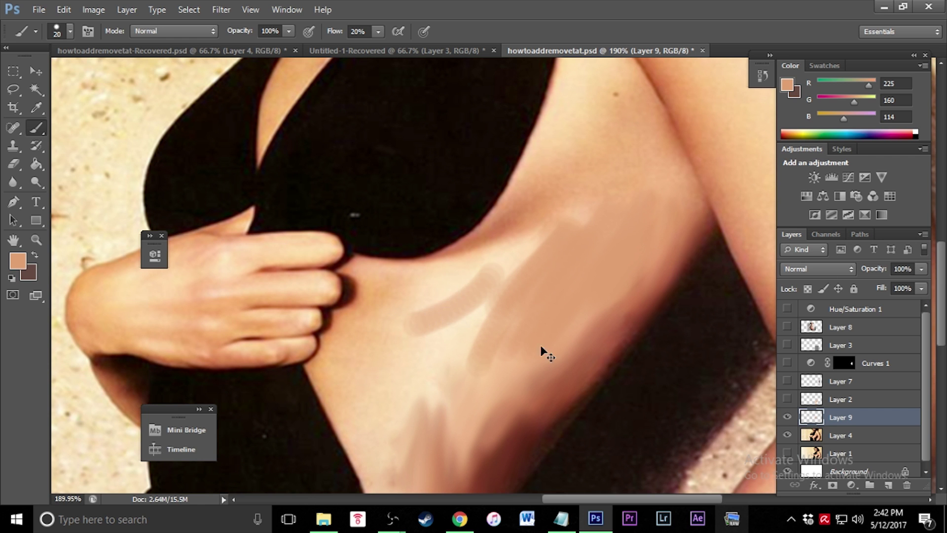
{"action": "key", "text": "ctrl+alt+z"}
{"action": "key", "text": "ctrl+alt+z"}
{"action": "key", "text": "ctrl+alt+z"}
{"action": "key", "text": "ctrl+alt+z"}
{"action": "key", "text": "ctrl+alt+z"}
{"action": "key", "text": "ctrl+alt+z"}
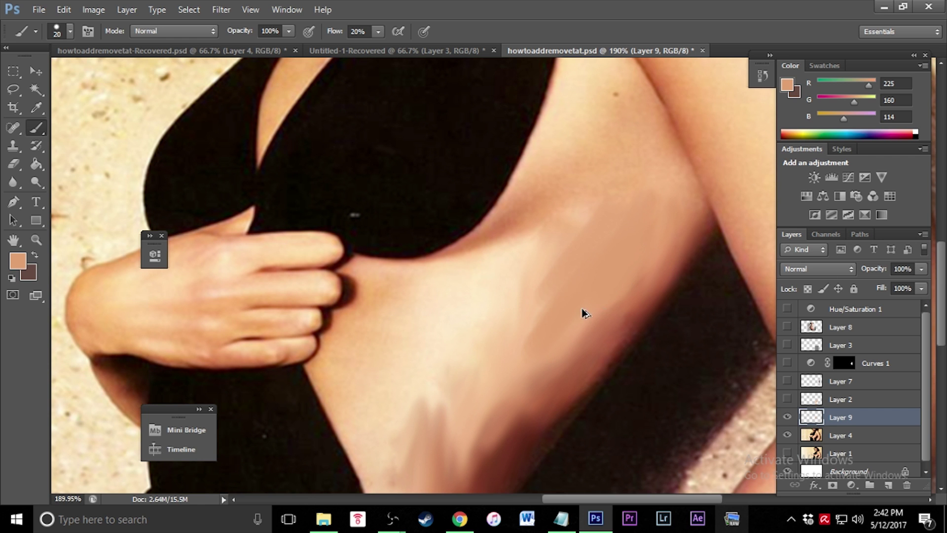
{"action": "mouse_move", "coordinate": [541, 351]}
{"action": "left_mouse_down"}
{"action": "mouse_move", "coordinate": [597, 307]}
{"action": "mouse_move", "coordinate": [531, 335]}
{"action": "mouse_move", "coordinate": [538, 302]}
{"action": "mouse_move", "coordinate": [575, 263]}
{"action": "mouse_move", "coordinate": [554, 268]}
{"action": "mouse_move", "coordinate": [580, 233]}
{"action": "mouse_move", "coordinate": [515, 306]}
{"action": "mouse_move", "coordinate": [580, 218]}
{"action": "left_mouse_up"}
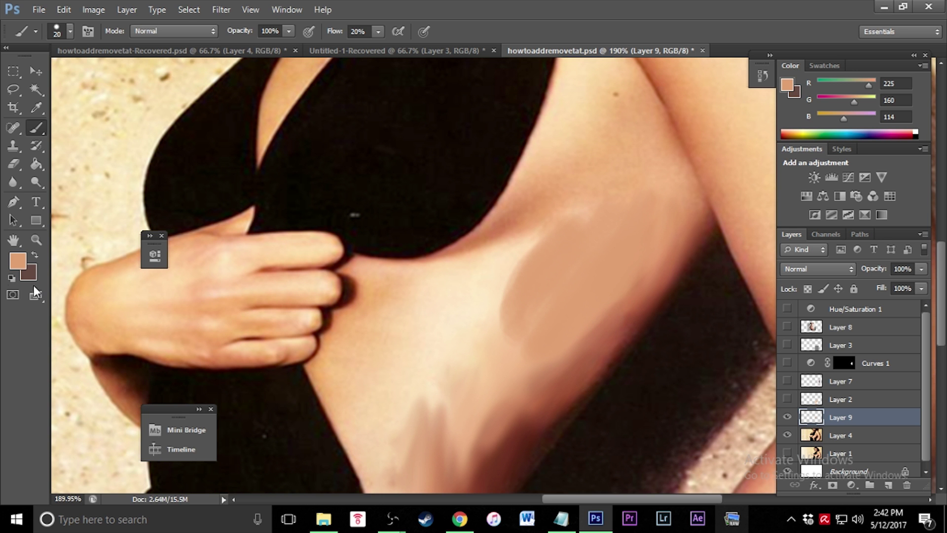
Step: Sample a darker skin tone, RGB 215/144/104, and fade Layer 9 to 13% opacity
{"action": "left_click", "coordinate": [23, 265]}
{"action": "left_click", "coordinate": [671, 227]}
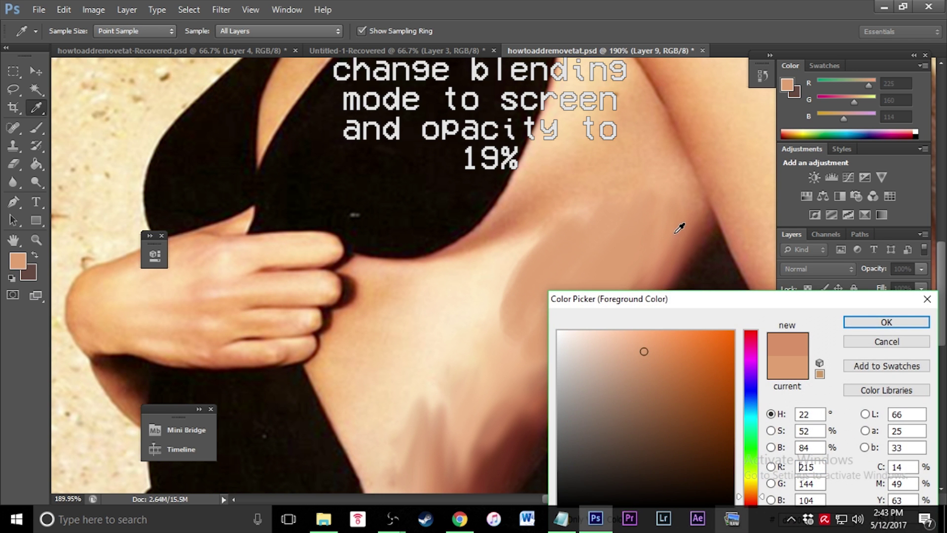
{"action": "left_click", "coordinate": [875, 323]}
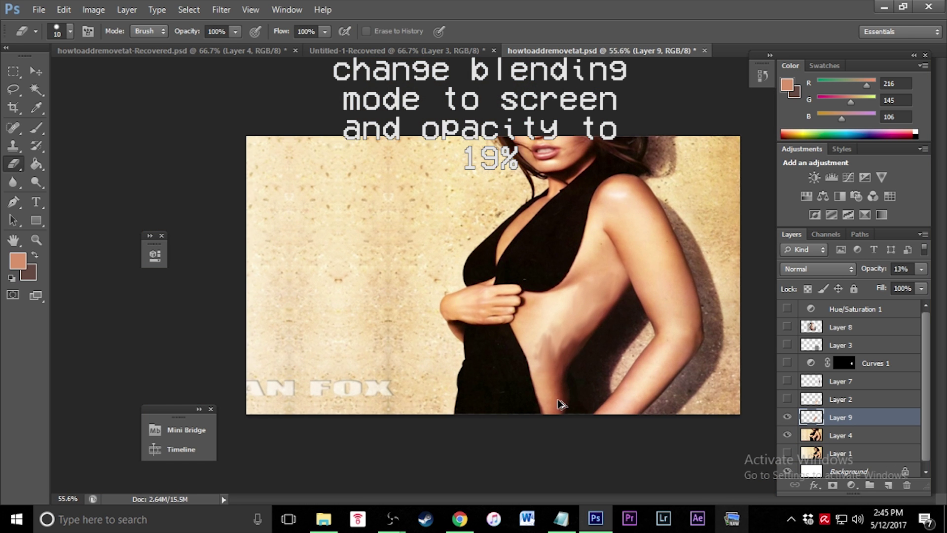
{"action": "scroll", "coordinate": [562, 400], "scroll_direction": "up", "scroll_amount": 5}
{"action": "scroll", "coordinate": [579, 388], "scroll_direction": "up", "scroll_amount": 2}
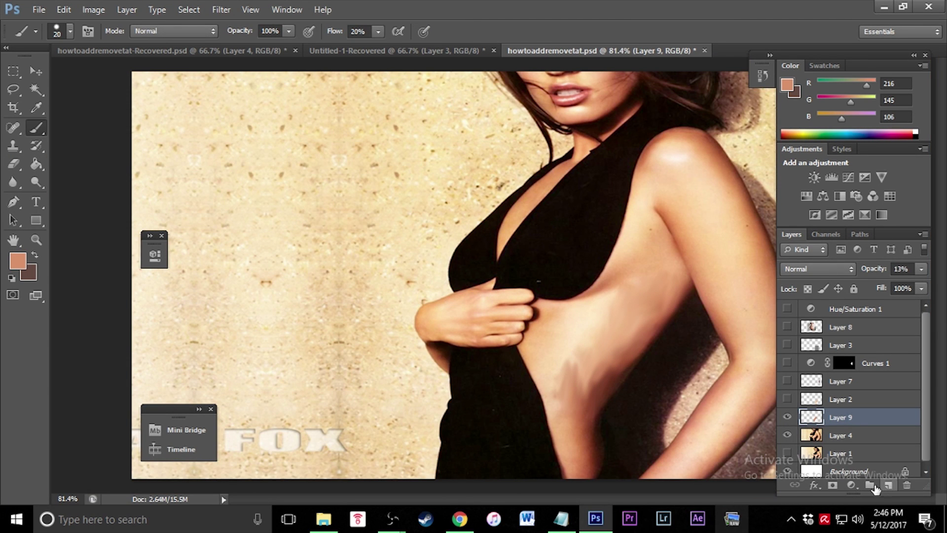
Step: Add Layer 10 above Layer 9 and draw a rectangular selection around the ribs
{"action": "left_click", "coordinate": [887, 484]}
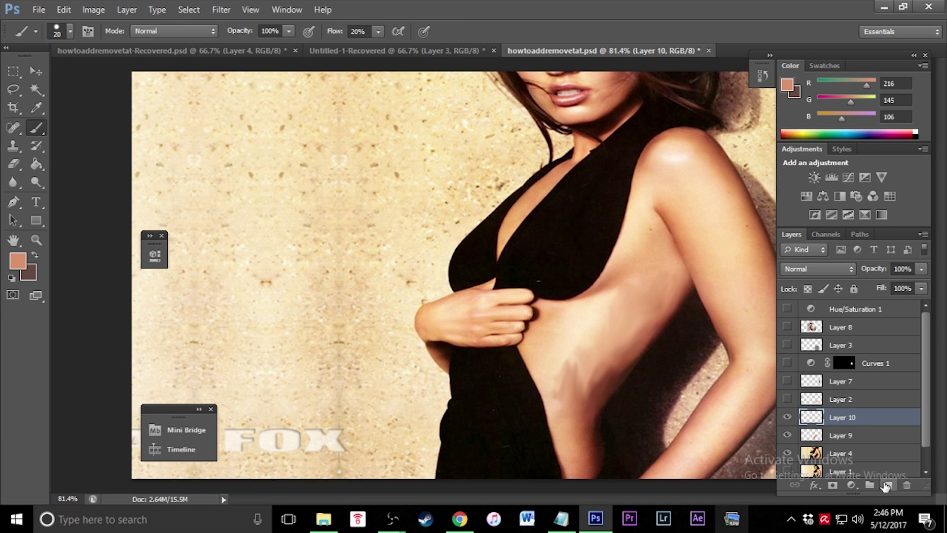
{"action": "scroll", "coordinate": [523, 360], "scroll_direction": "down", "scroll_amount": 1}
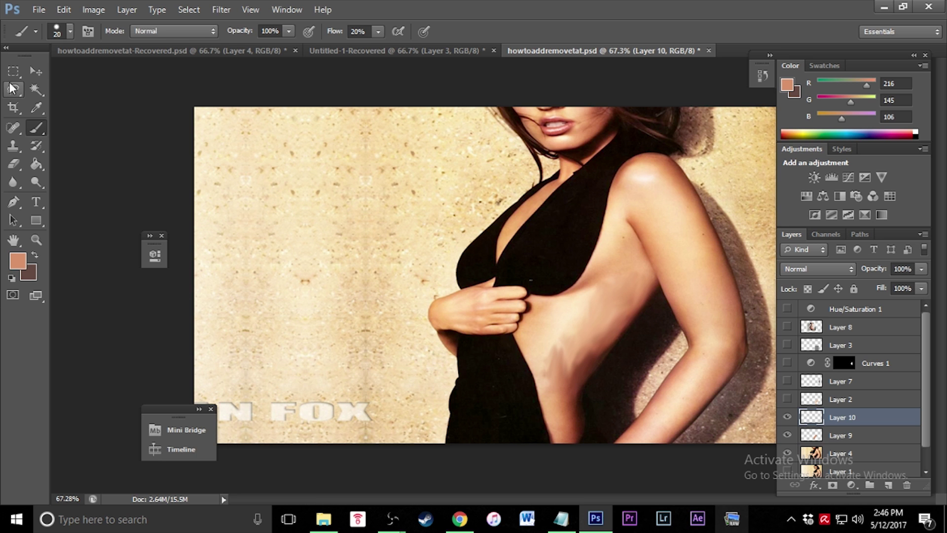
{"action": "left_click", "coordinate": [13, 71]}
{"action": "left_click_drag", "start_coordinate": [514, 254], "coordinate": [690, 429]}
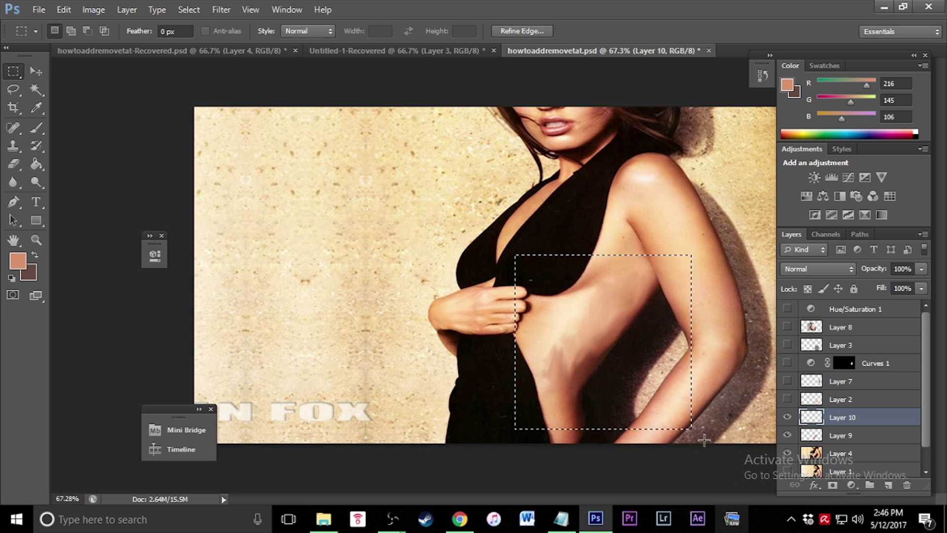
Step: Fill the rib selection with 50% Gray in Overlay mode and set Layer 10's blend mode to Overlay
{"action": "right_click", "coordinate": [610, 343]}
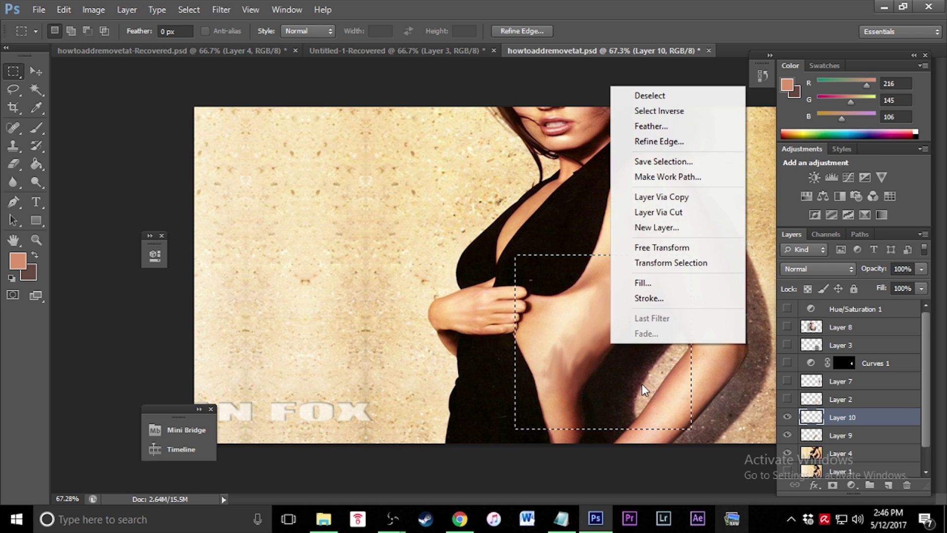
{"action": "left_click", "coordinate": [641, 283]}
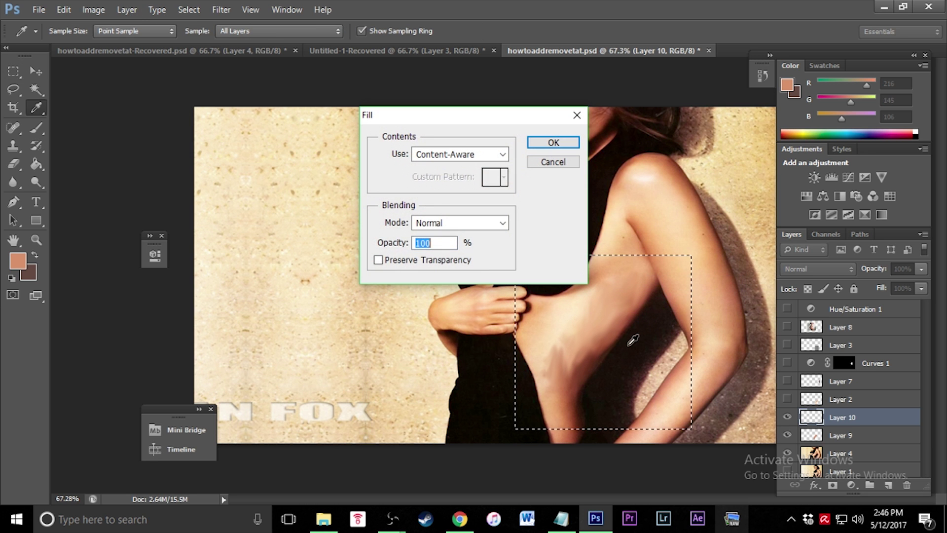
{"action": "left_click", "coordinate": [499, 223]}
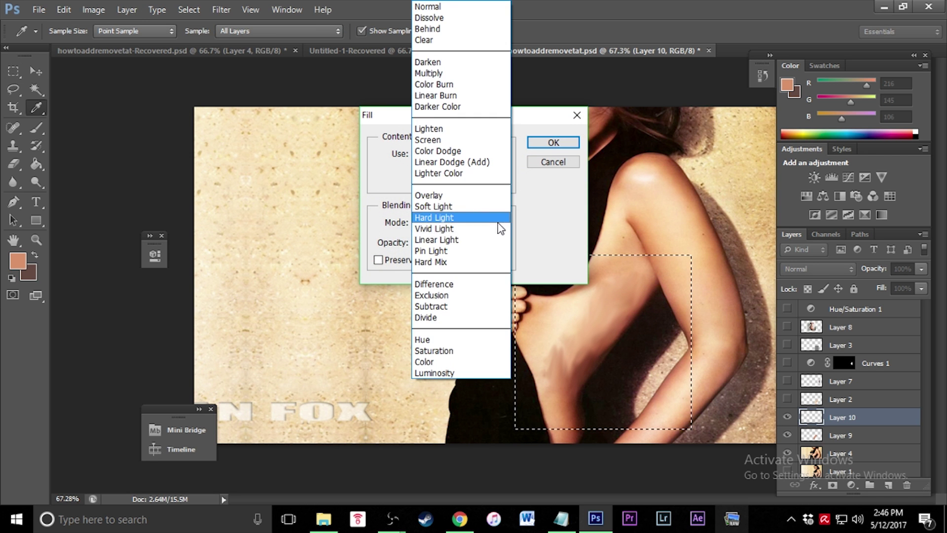
{"action": "left_click", "coordinate": [504, 196]}
{"action": "left_click", "coordinate": [503, 156]}
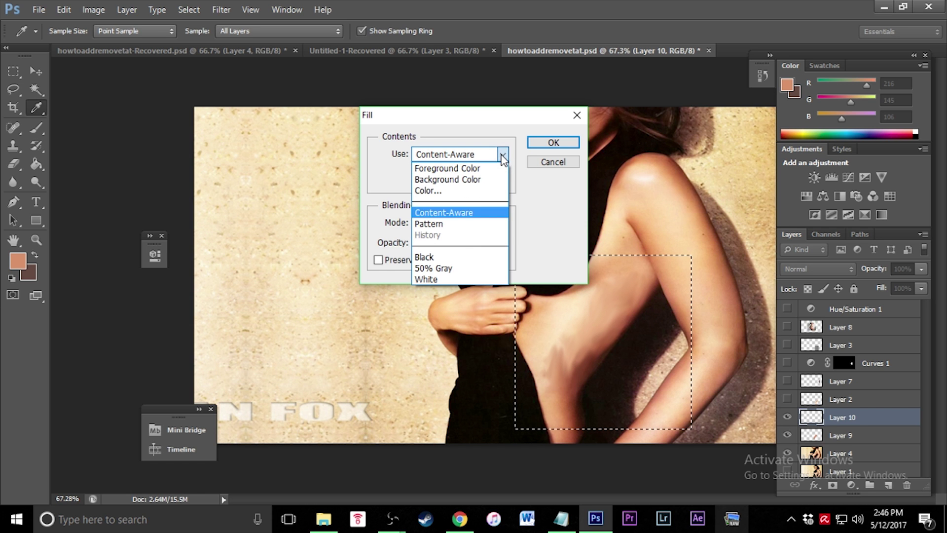
{"action": "left_click", "coordinate": [451, 271]}
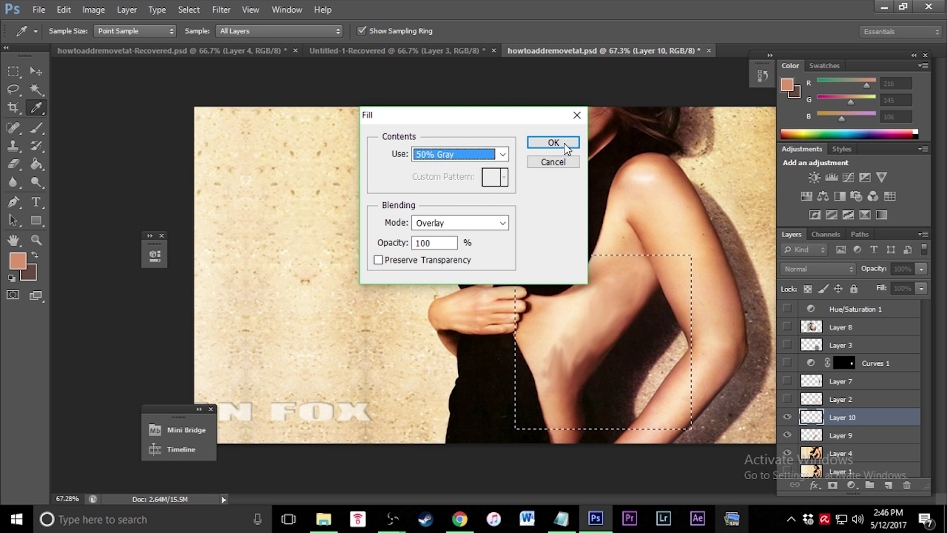
{"action": "left_click", "coordinate": [553, 143]}
{"action": "key", "text": "m"}
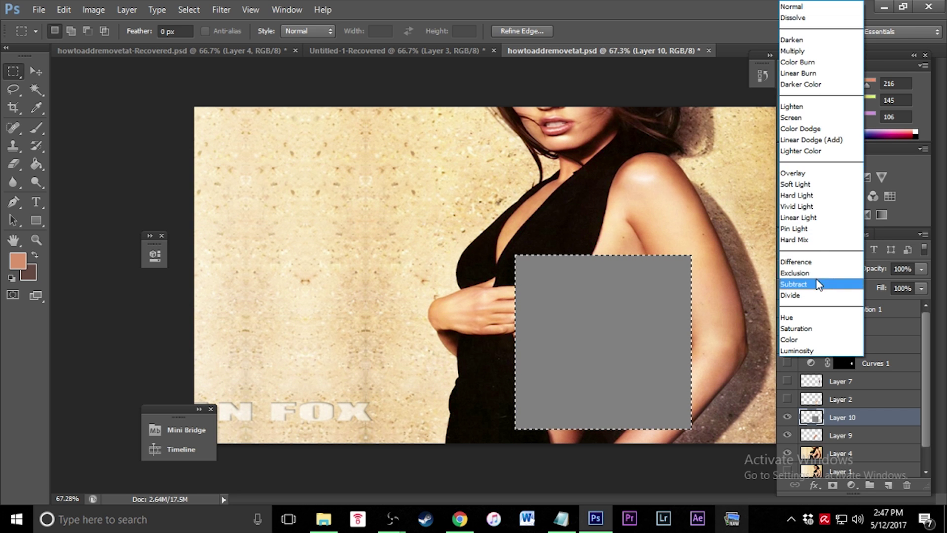
{"action": "left_click", "coordinate": [794, 173]}
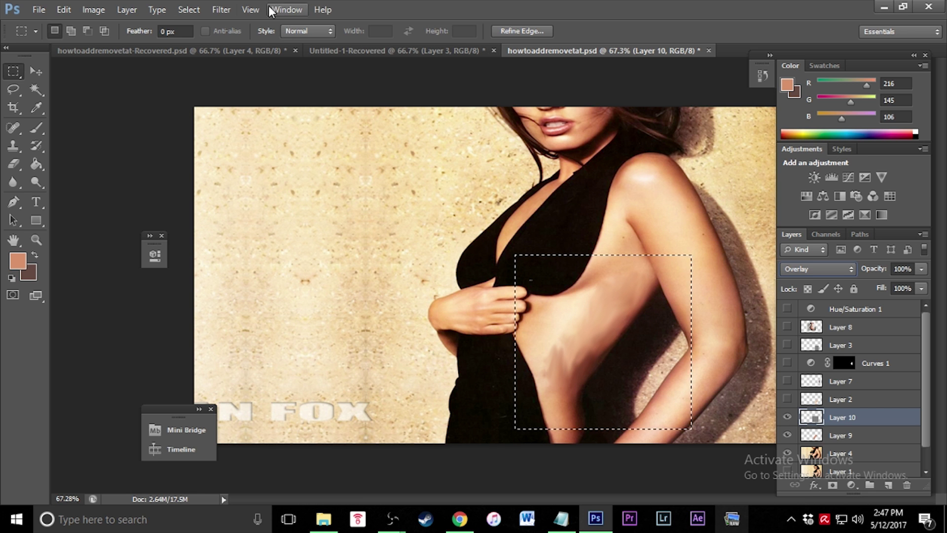
Step: Apply Add Noise at 12.5%, Uniform, Monochromatic to Layer 10's gray patch
{"action": "left_click", "coordinate": [227, 10]}
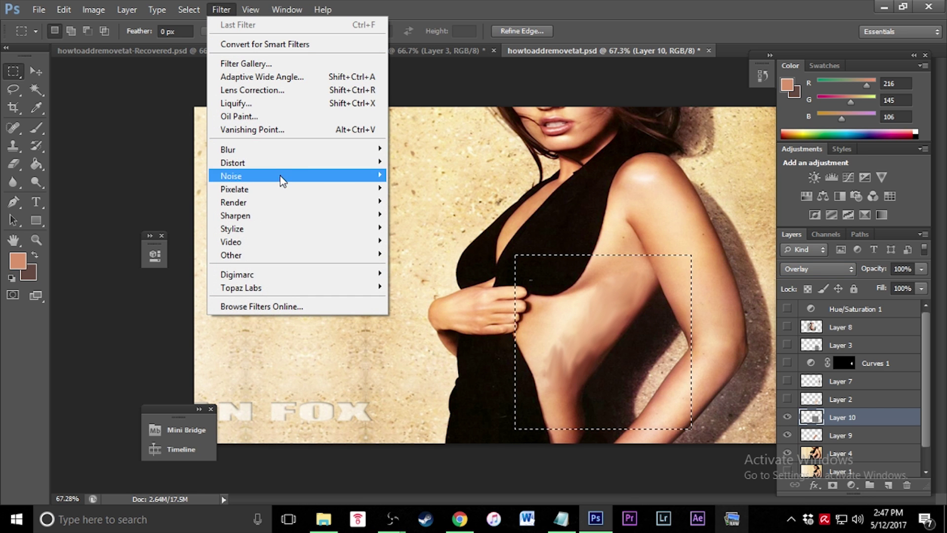
{"action": "mouse_move", "coordinate": [283, 177]}
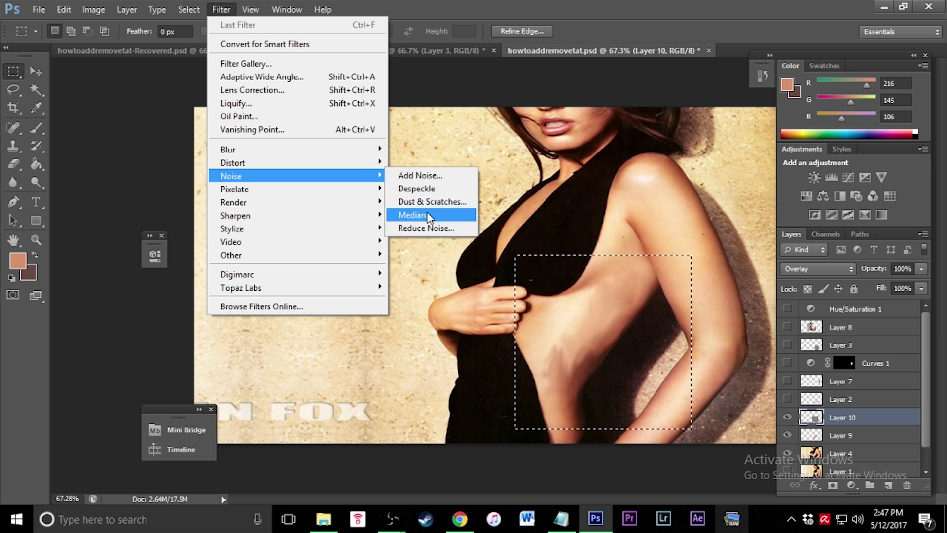
{"action": "left_click", "coordinate": [434, 175]}
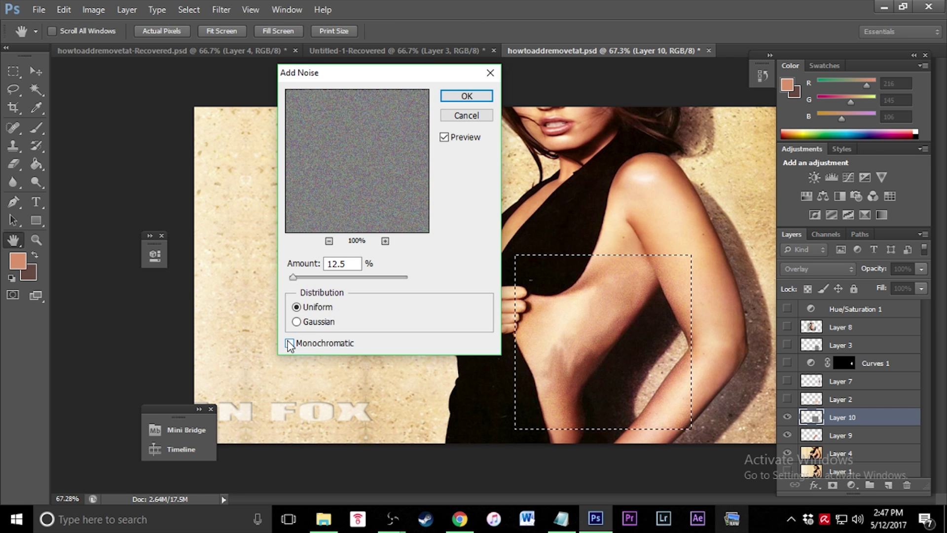
{"action": "left_click", "coordinate": [290, 343]}
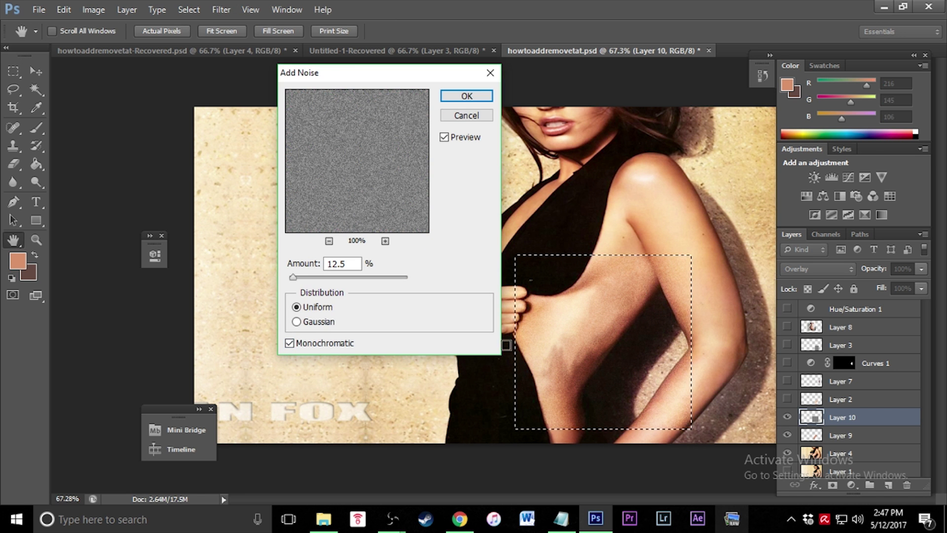
{"action": "left_click", "coordinate": [289, 343]}
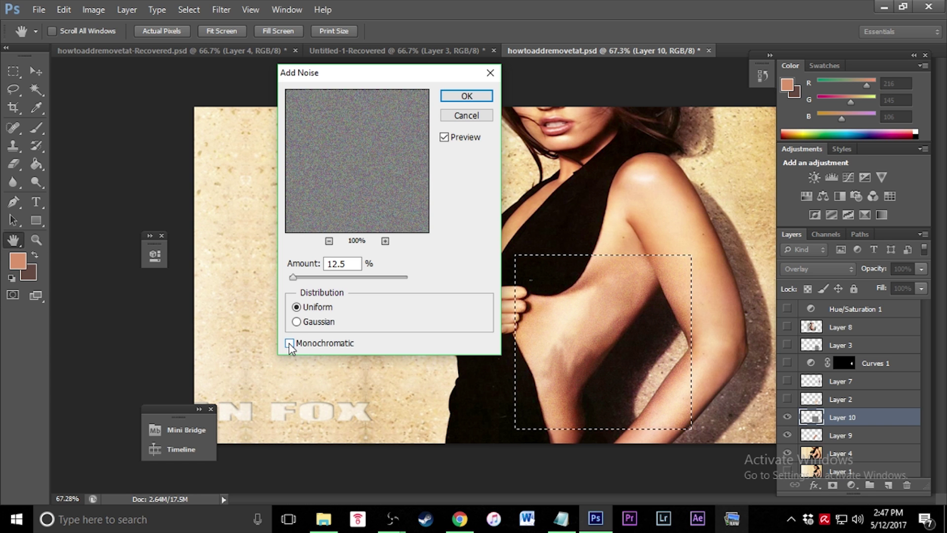
{"action": "left_click", "coordinate": [290, 343]}
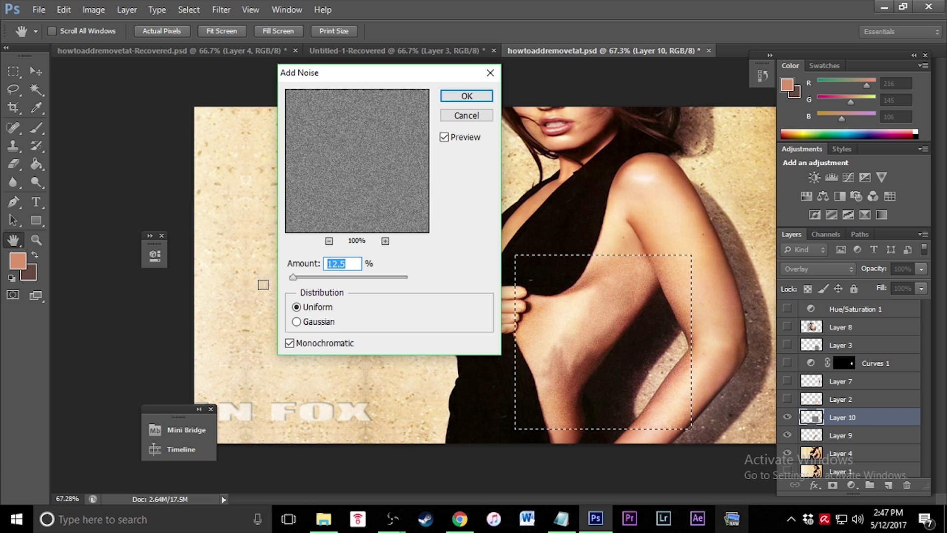
{"action": "key", "text": "Return"}
{"action": "key", "text": "e"}
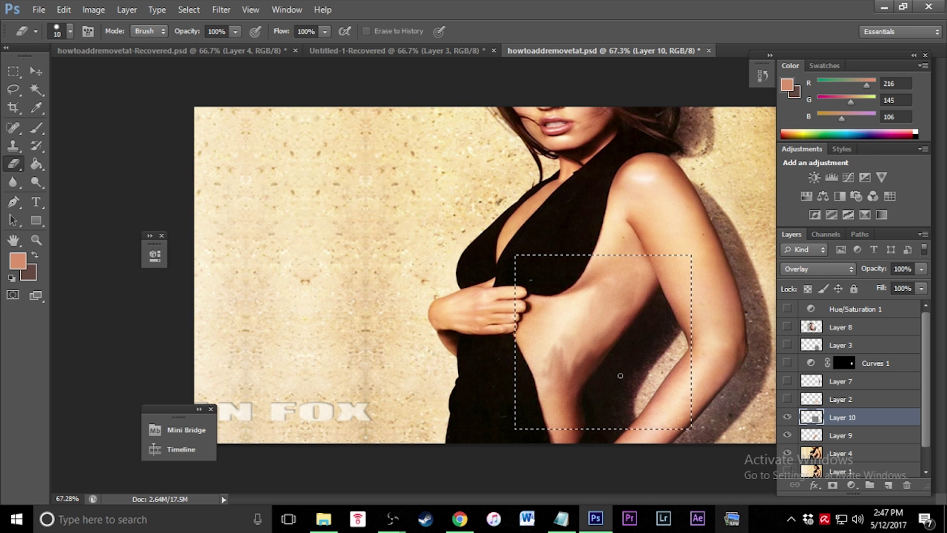
{"action": "scroll", "coordinate": [662, 356], "scroll_direction": "up", "scroll_amount": 3}
{"action": "scroll", "coordinate": [662, 356], "scroll_direction": "down", "scroll_amount": 4}
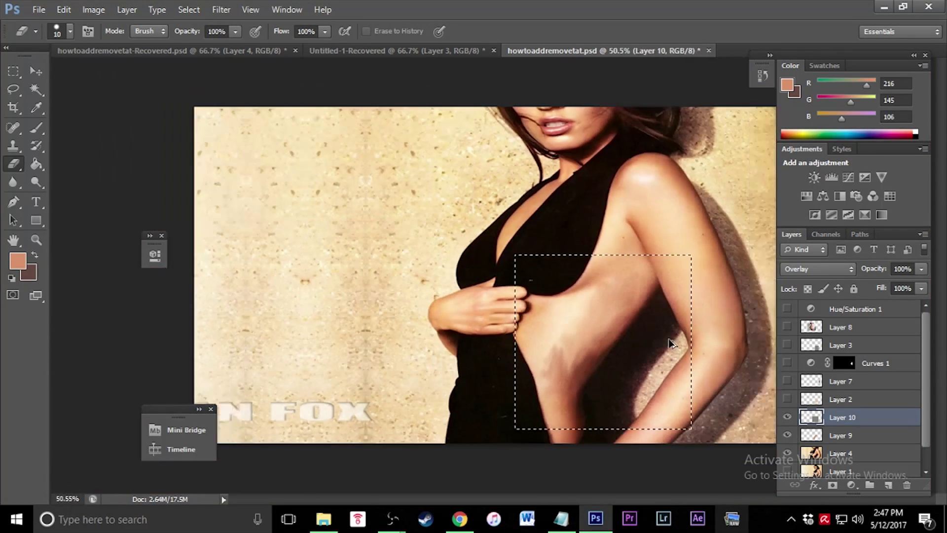
{"action": "scroll", "coordinate": [663, 356], "scroll_direction": "up", "scroll_amount": 2}
{"action": "scroll", "coordinate": [649, 405], "scroll_direction": "down", "scroll_amount": 1}
{"action": "scroll", "coordinate": [647, 402], "scroll_direction": "up", "scroll_amount": 1}
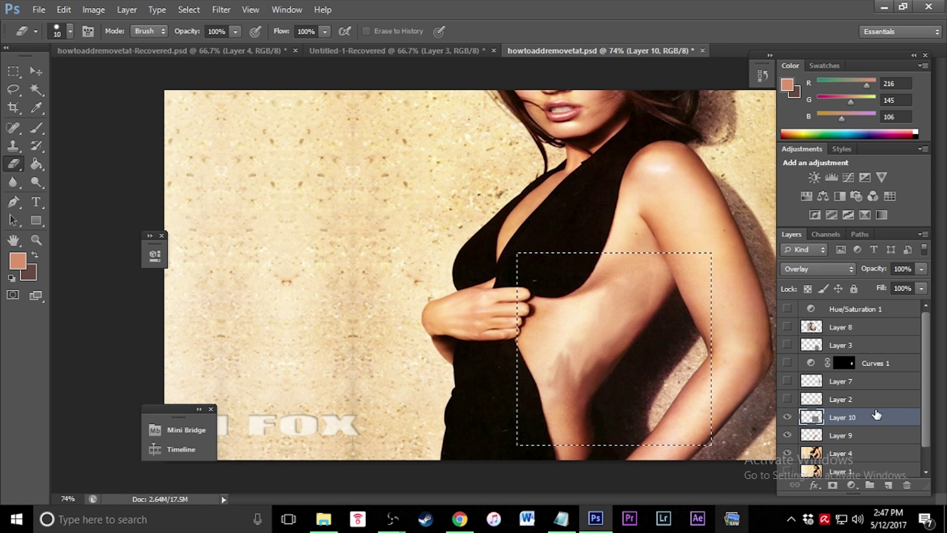
{"action": "scroll", "coordinate": [537, 442], "scroll_direction": "up", "scroll_amount": 2}
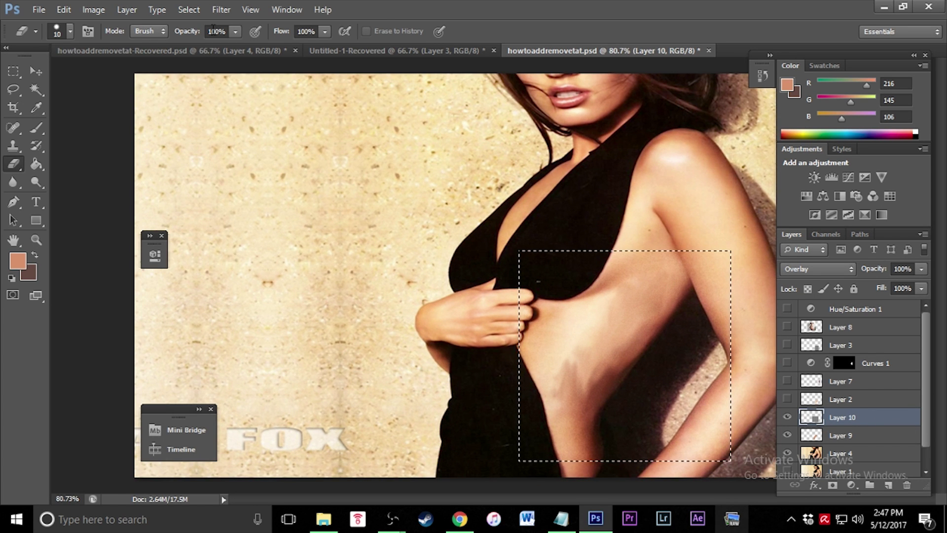
Step: Apply Emboss with angle 135°, height 3 pixels and amount 50% to Layer 10's gray patch
{"action": "left_click", "coordinate": [221, 9]}
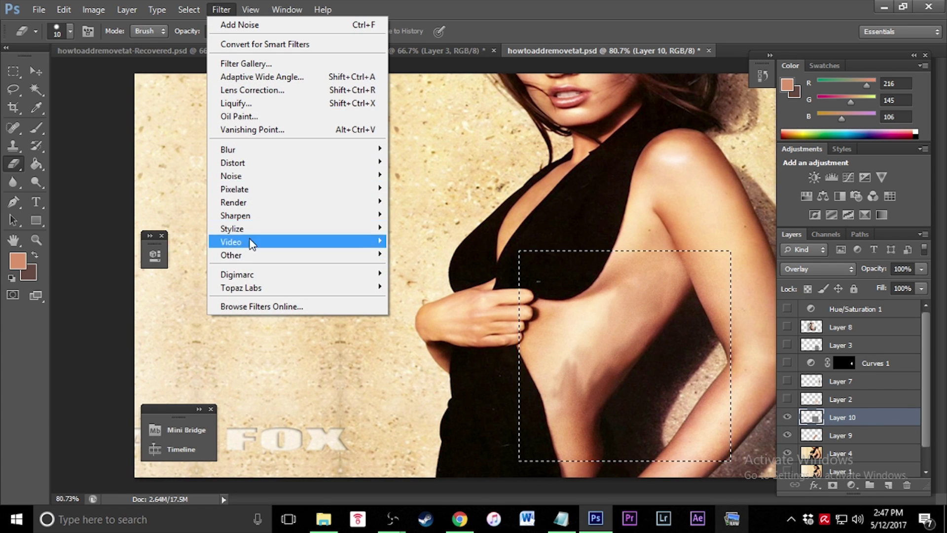
{"action": "mouse_move", "coordinate": [262, 228]}
{"action": "left_click", "coordinate": [416, 241]}
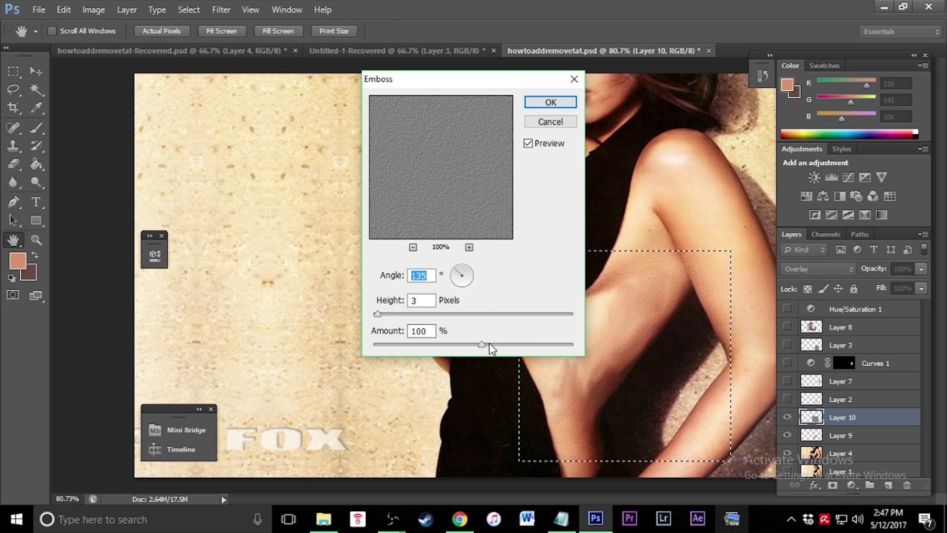
{"action": "left_click_drag", "start_coordinate": [488, 345], "coordinate": [471, 344]}
{"action": "left_click_drag", "start_coordinate": [427, 340], "coordinate": [434, 342]}
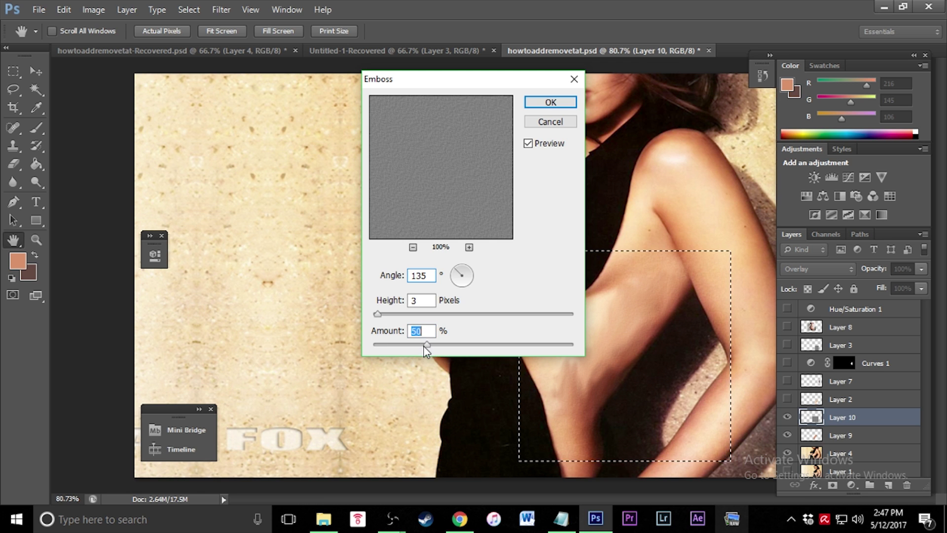
{"action": "mouse_move", "coordinate": [435, 342]}
{"action": "left_mouse_down"}
{"action": "mouse_move", "coordinate": [492, 338]}
{"action": "mouse_move", "coordinate": [438, 344]}
{"action": "left_mouse_up"}
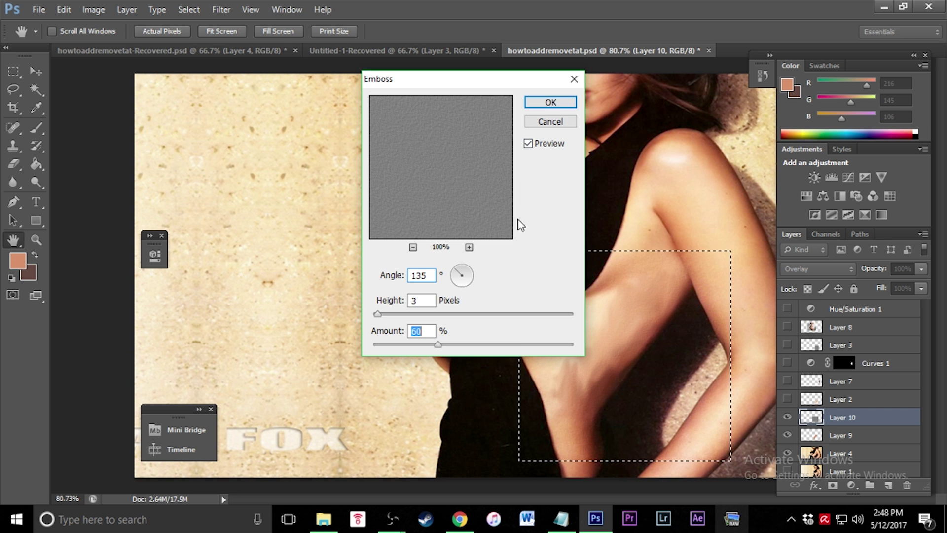
{"action": "left_click", "coordinate": [550, 102]}
{"action": "key", "text": "e"}
{"action": "scroll", "coordinate": [607, 395], "scroll_direction": "down", "scroll_amount": 3}
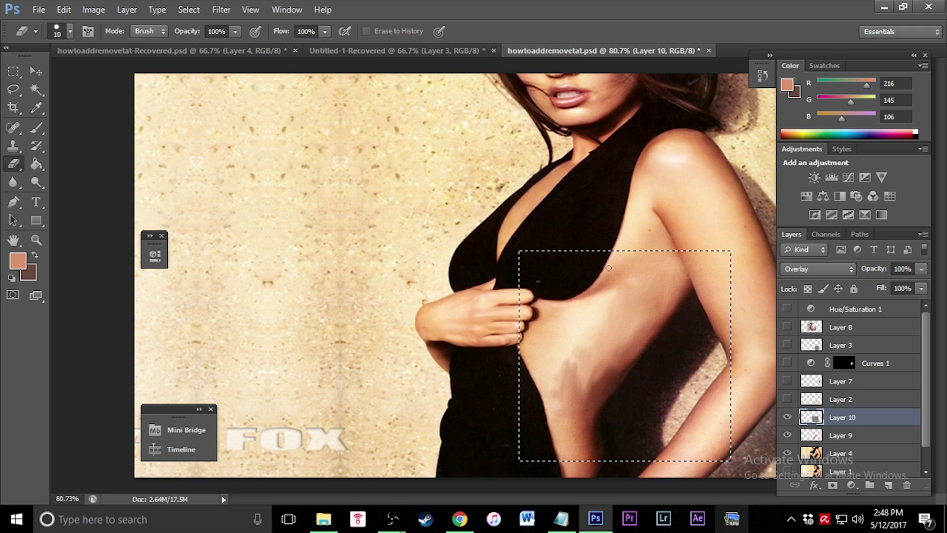
{"action": "scroll", "coordinate": [607, 395], "scroll_direction": "down", "scroll_amount": 1}
{"action": "scroll", "coordinate": [604, 395], "scroll_direction": "up", "scroll_amount": 1}
{"action": "scroll", "coordinate": [603, 396], "scroll_direction": "down", "scroll_amount": 1}
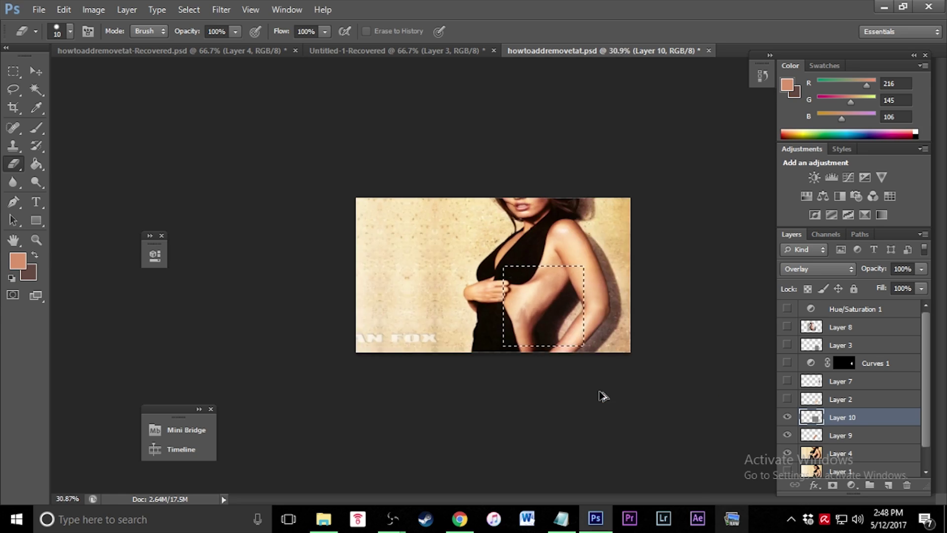
{"action": "scroll", "coordinate": [603, 395], "scroll_direction": "up", "scroll_amount": 5}
{"action": "scroll", "coordinate": [617, 359], "scroll_direction": "down", "scroll_amount": 4}
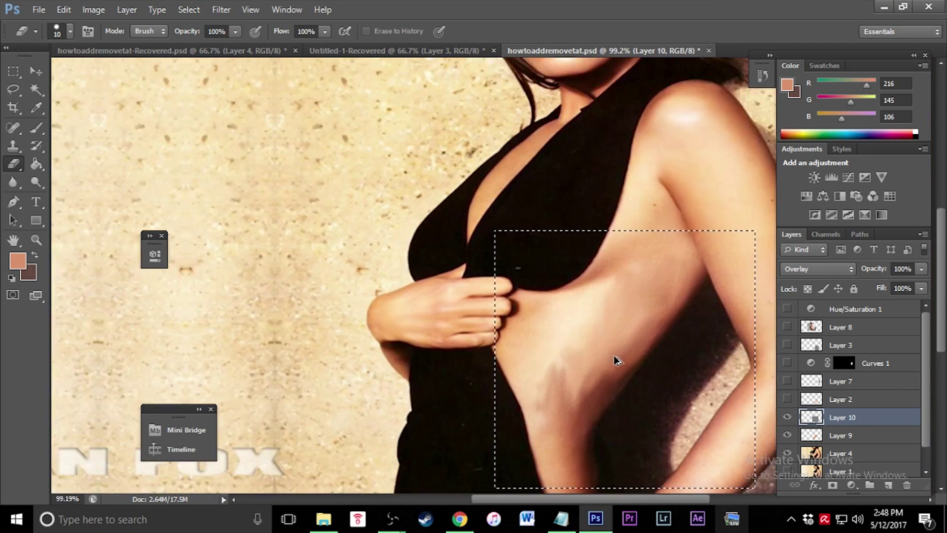
{"action": "scroll", "coordinate": [615, 353], "scroll_direction": "up", "scroll_amount": 2}
{"action": "scroll", "coordinate": [597, 383], "scroll_direction": "down", "scroll_amount": 1}
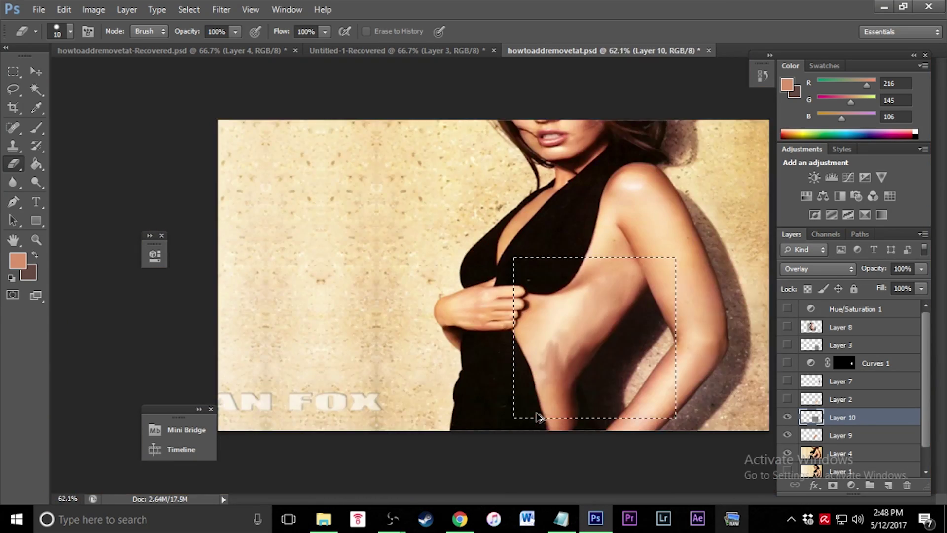
{"action": "scroll", "coordinate": [641, 370], "scroll_direction": "up", "scroll_amount": 1}
{"action": "scroll", "coordinate": [594, 425], "scroll_direction": "down", "scroll_amount": 2}
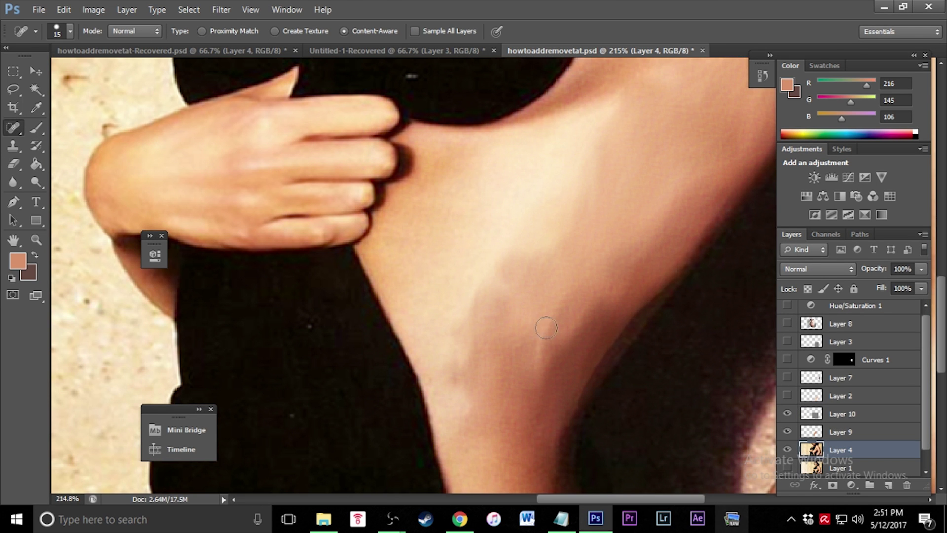
Step: Spot-heal the remaining dark marks along the rib crease on Layer 4 below her hand
{"action": "left_click_drag", "start_coordinate": [507, 326], "coordinate": [509, 296]}
{"action": "mouse_move", "coordinate": [491, 252]}
{"action": "left_mouse_down"}
{"action": "mouse_move", "coordinate": [486, 318]}
{"action": "mouse_move", "coordinate": [472, 335]}
{"action": "left_mouse_up"}
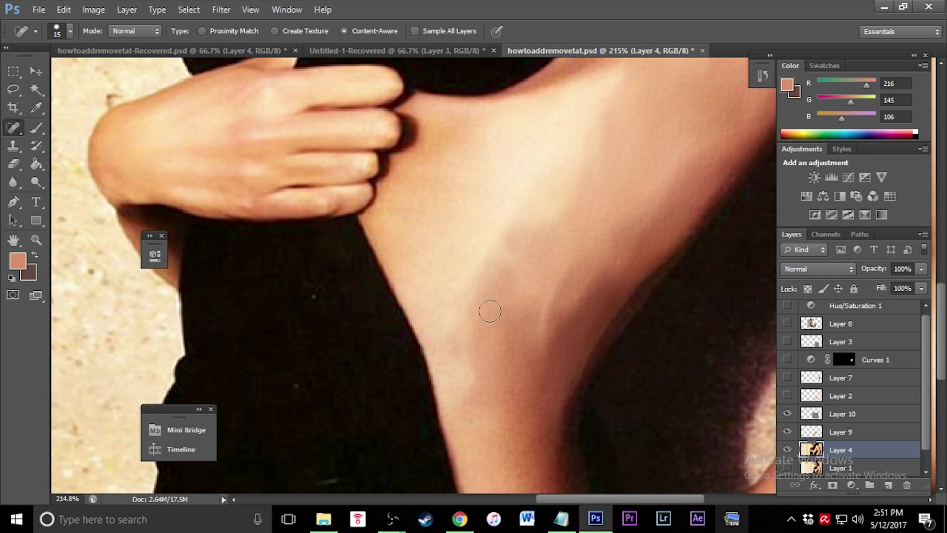
{"action": "left_click_drag", "start_coordinate": [542, 219], "coordinate": [516, 249]}
{"action": "mouse_move", "coordinate": [518, 389]}
{"action": "left_mouse_down"}
{"action": "mouse_move", "coordinate": [547, 377]}
{"action": "mouse_move", "coordinate": [548, 338]}
{"action": "mouse_move", "coordinate": [565, 384]}
{"action": "left_mouse_up"}
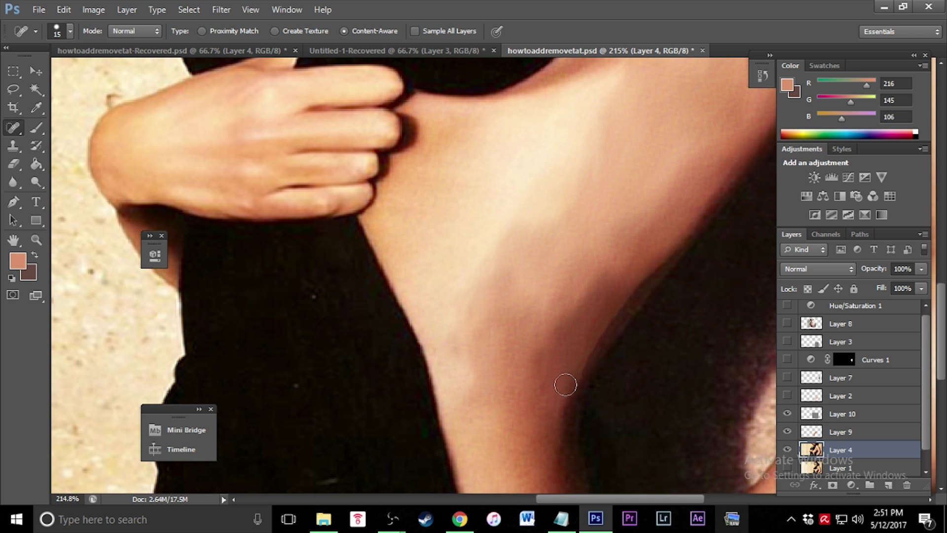
{"action": "scroll", "coordinate": [548, 381], "scroll_direction": "down", "scroll_amount": 5}
{"action": "left_click_drag", "start_coordinate": [508, 222], "coordinate": [518, 155]}
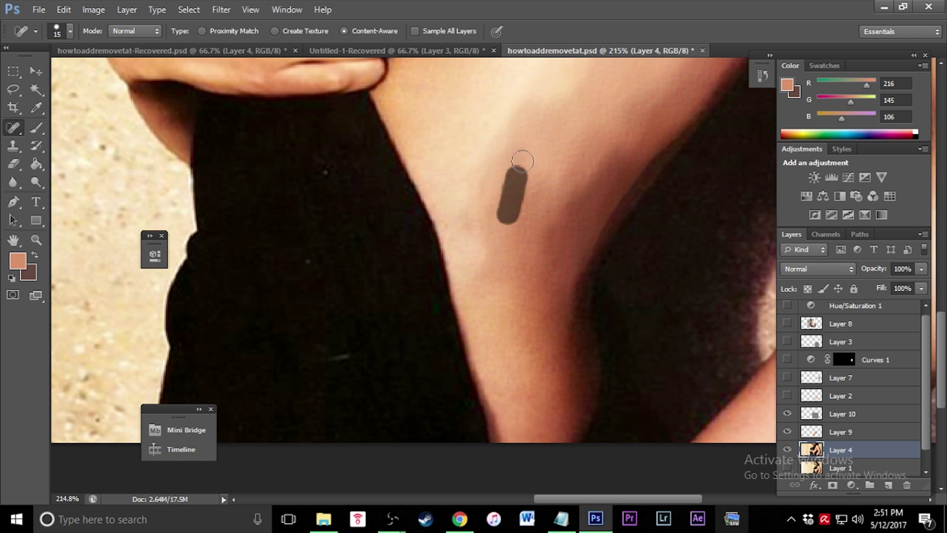
{"action": "left_click_drag", "start_coordinate": [505, 259], "coordinate": [521, 180]}
{"action": "mouse_move", "coordinate": [502, 274]}
{"action": "left_mouse_down"}
{"action": "mouse_move", "coordinate": [509, 222]}
{"action": "mouse_move", "coordinate": [477, 234]}
{"action": "mouse_move", "coordinate": [490, 169]}
{"action": "left_mouse_up"}
{"action": "left_click_drag", "start_coordinate": [485, 244], "coordinate": [528, 122]}
{"action": "mouse_move", "coordinate": [537, 226]}
{"action": "left_mouse_down"}
{"action": "mouse_move", "coordinate": [528, 344]}
{"action": "mouse_move", "coordinate": [576, 200]}
{"action": "left_mouse_up"}
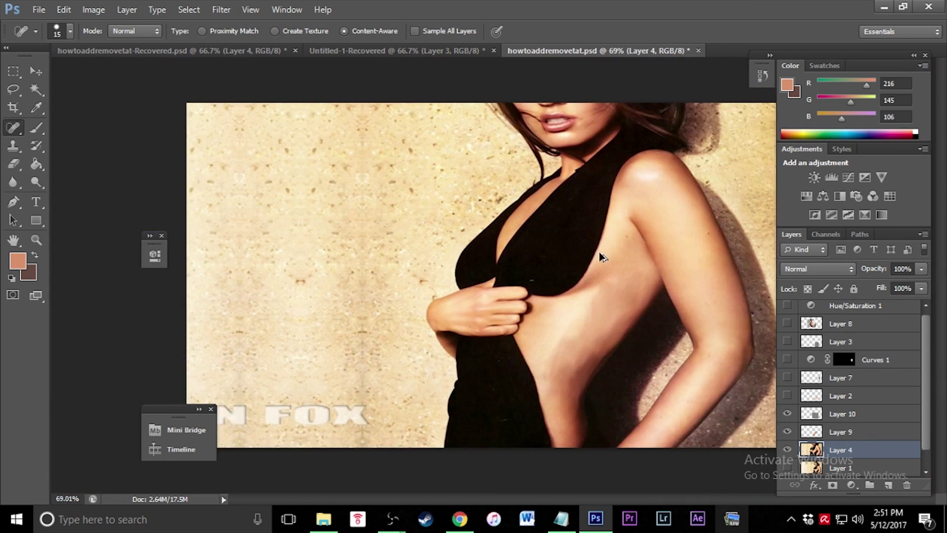
Step: Toggle Layer 9's visibility repeatedly to compare the retouched skin, leaving it visible
{"action": "scroll", "coordinate": [560, 339], "scroll_direction": "down", "scroll_amount": 2}
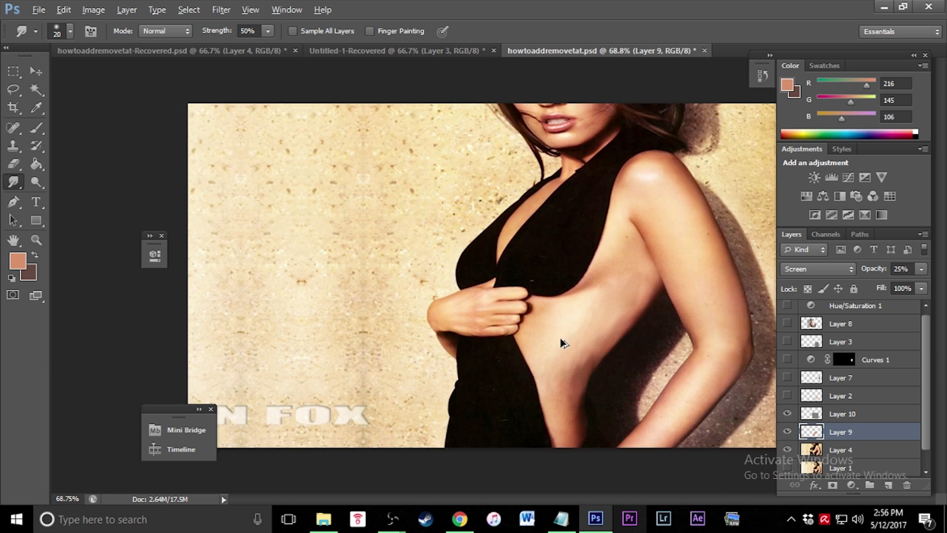
{"action": "scroll", "coordinate": [560, 340], "scroll_direction": "up", "scroll_amount": 3}
{"action": "scroll", "coordinate": [563, 348], "scroll_direction": "down", "scroll_amount": 2}
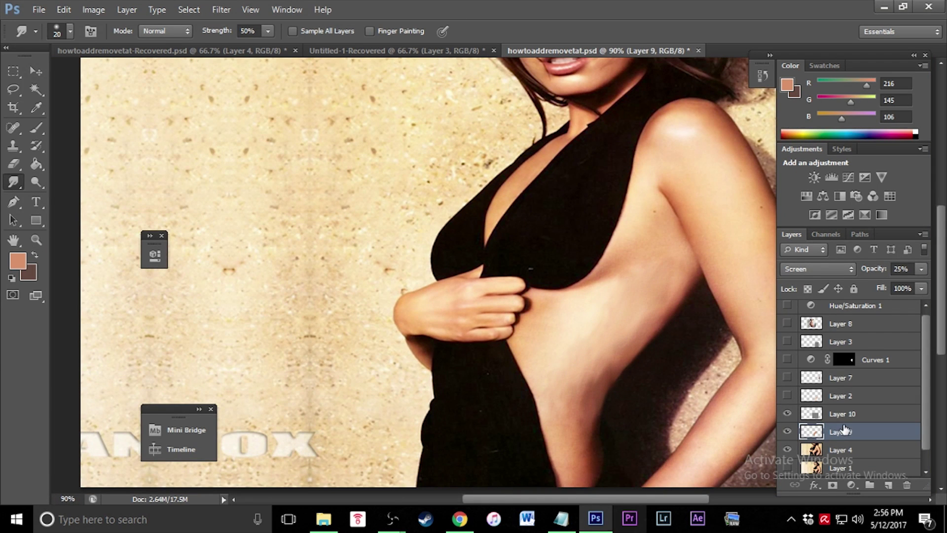
{"action": "left_click", "coordinate": [788, 432]}
{"action": "left_click", "coordinate": [788, 432]}
{"action": "left_click", "coordinate": [787, 432]}
{"action": "left_click", "coordinate": [787, 433]}
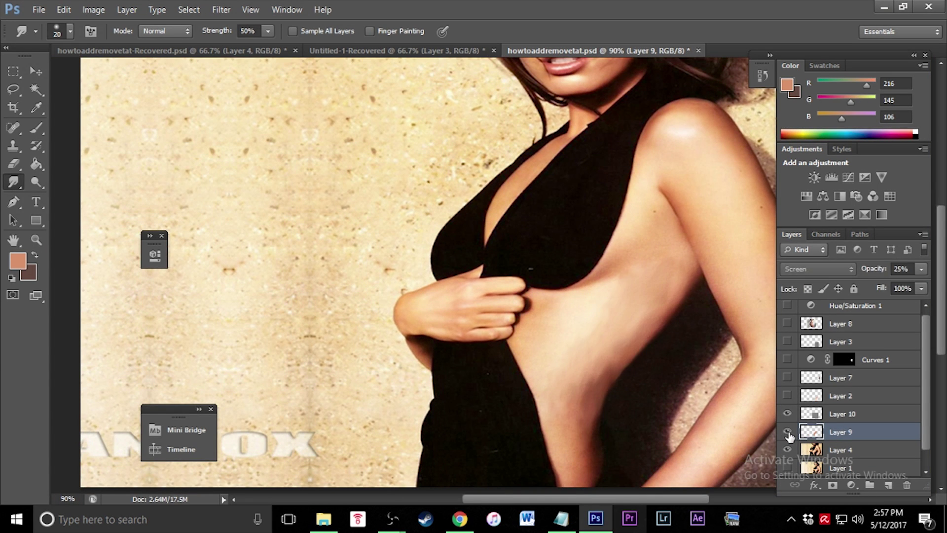
{"action": "left_click", "coordinate": [787, 432]}
{"action": "left_click", "coordinate": [787, 432]}
{"action": "left_click", "coordinate": [787, 433]}
{"action": "left_click", "coordinate": [788, 433]}
{"action": "left_click", "coordinate": [787, 433]}
{"action": "left_click", "coordinate": [787, 432]}
{"action": "left_click", "coordinate": [787, 432]}
{"action": "left_click", "coordinate": [788, 432]}
Step: Look over the result, then switch to Google Chrome
{"action": "scroll", "coordinate": [644, 431], "scroll_direction": "down", "scroll_amount": 3}
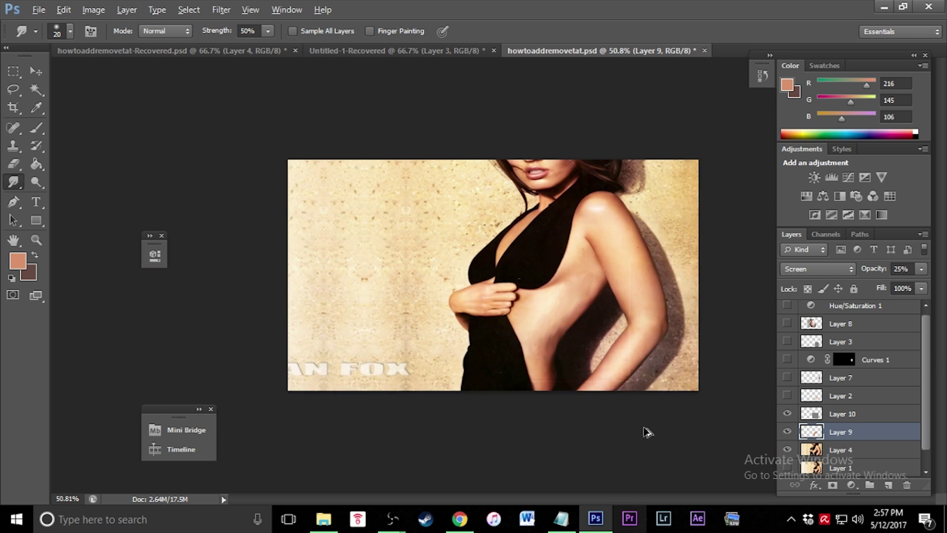
{"action": "scroll", "coordinate": [618, 394], "scroll_direction": "up", "scroll_amount": 1}
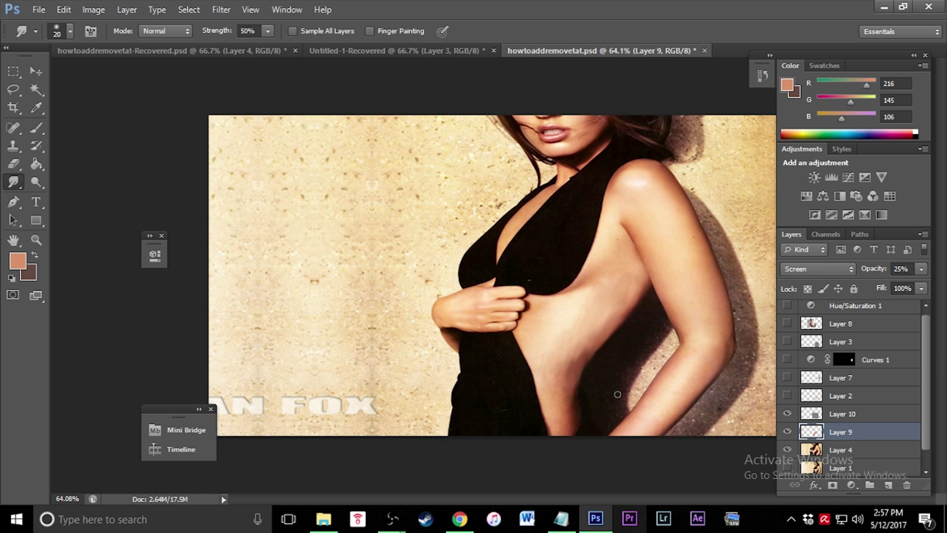
{"action": "scroll", "coordinate": [617, 395], "scroll_direction": "down", "scroll_amount": 2}
{"action": "scroll", "coordinate": [620, 398], "scroll_direction": "up", "scroll_amount": 2}
{"action": "left_click", "coordinate": [459, 518]}
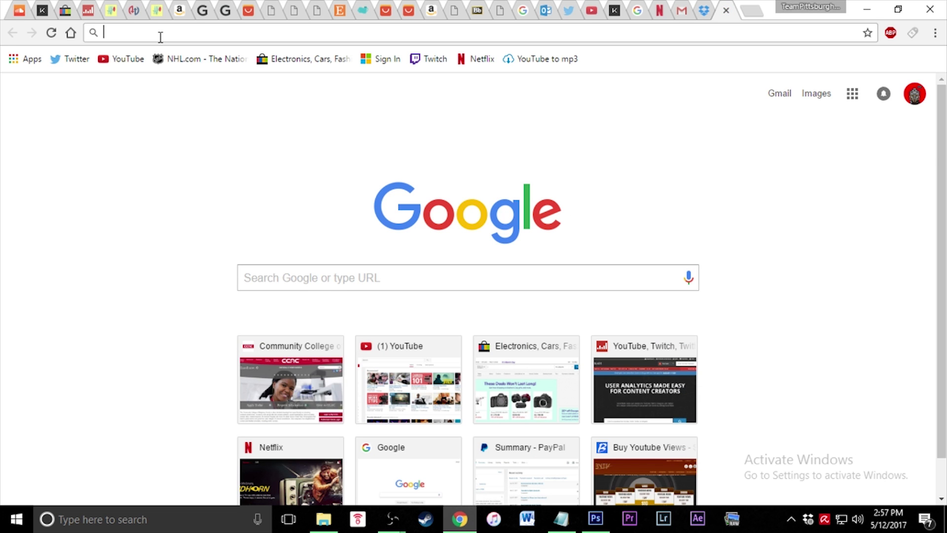
Step: Search Google Images for 'tattoo' and open the large rose-and-maple-leaf result
{"action": "type", "text": "tattoo"}
{"action": "key", "text": "Return"}
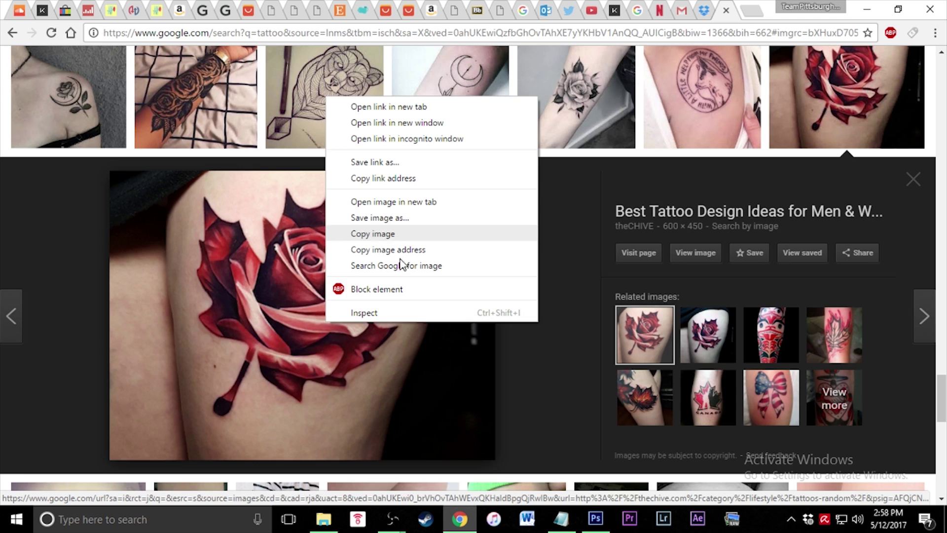
{"action": "left_click", "coordinate": [653, 346]}
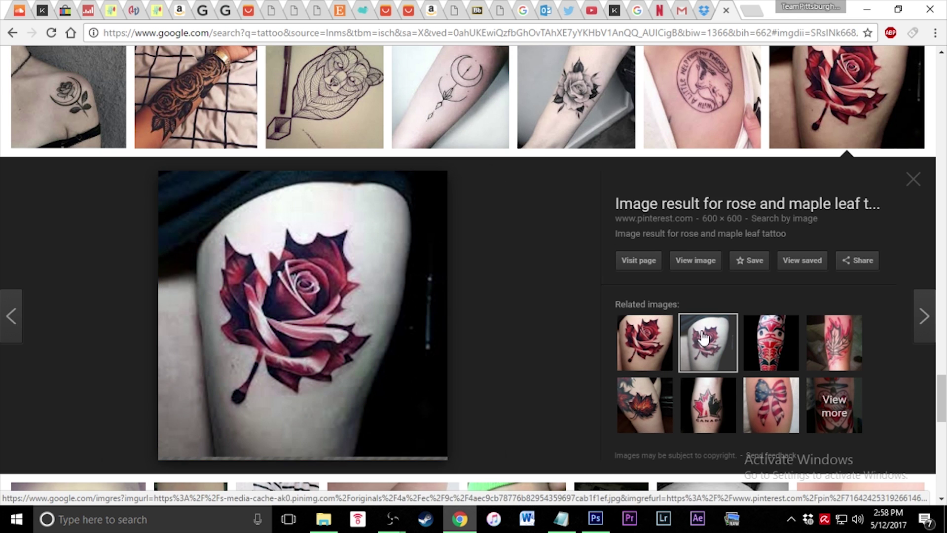
{"action": "left_click", "coordinate": [653, 345]}
Step: Copy the rose-maple-leaf tattoo image and return to Photoshop
{"action": "right_click", "coordinate": [338, 344]}
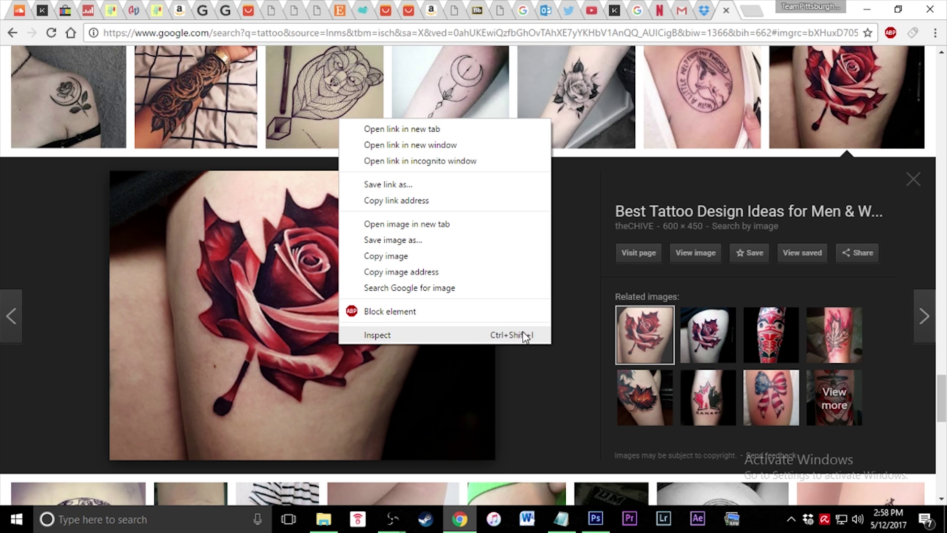
{"action": "left_click", "coordinate": [404, 256]}
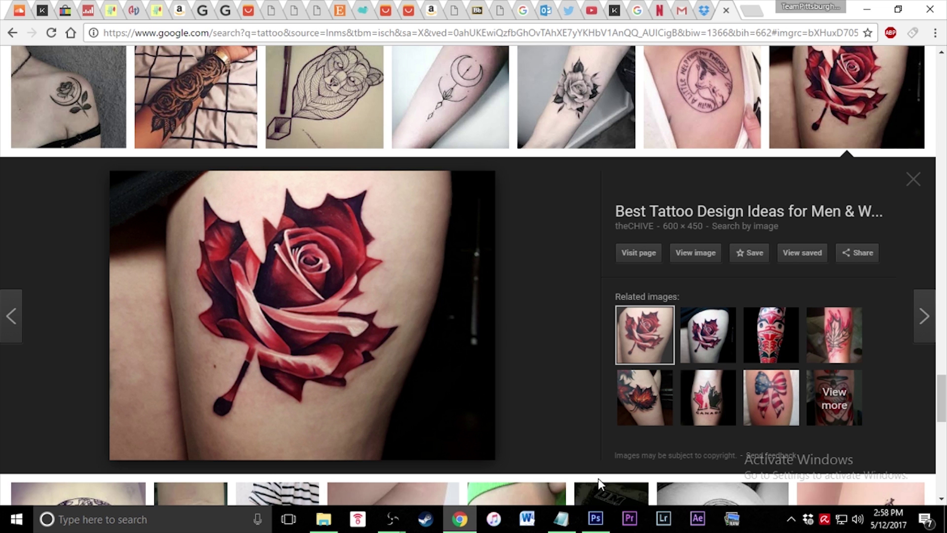
{"action": "left_click", "coordinate": [595, 518]}
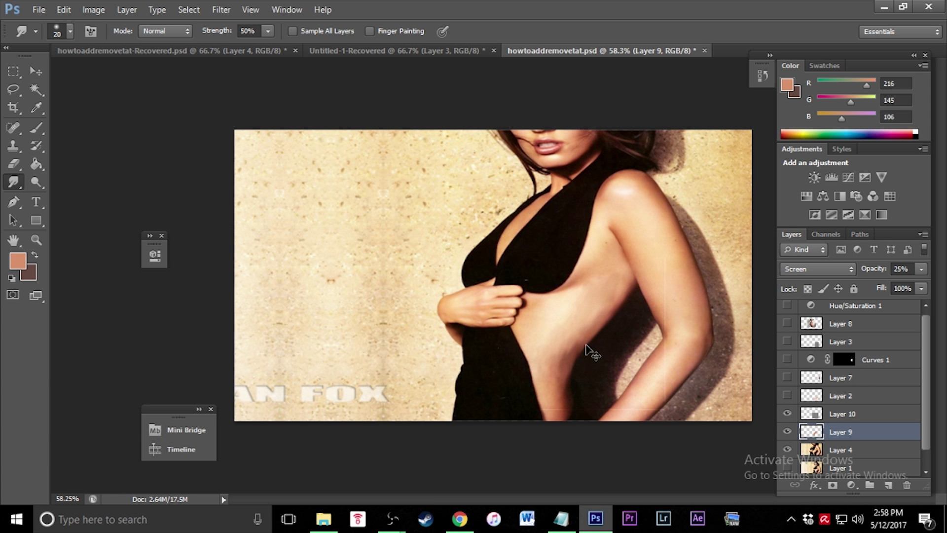
Step: Paste the tattoo as a new layer and delete the skin areas surrounding the rose
{"action": "key", "text": "ctrl+v"}
{"action": "key", "text": "ctrl+0"}
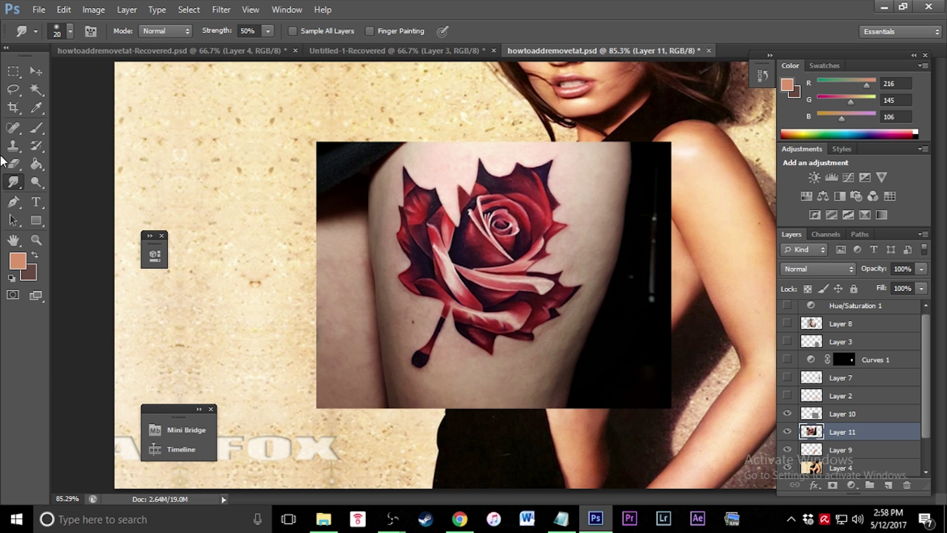
{"action": "left_click", "coordinate": [35, 90]}
{"action": "left_click", "coordinate": [464, 164]}
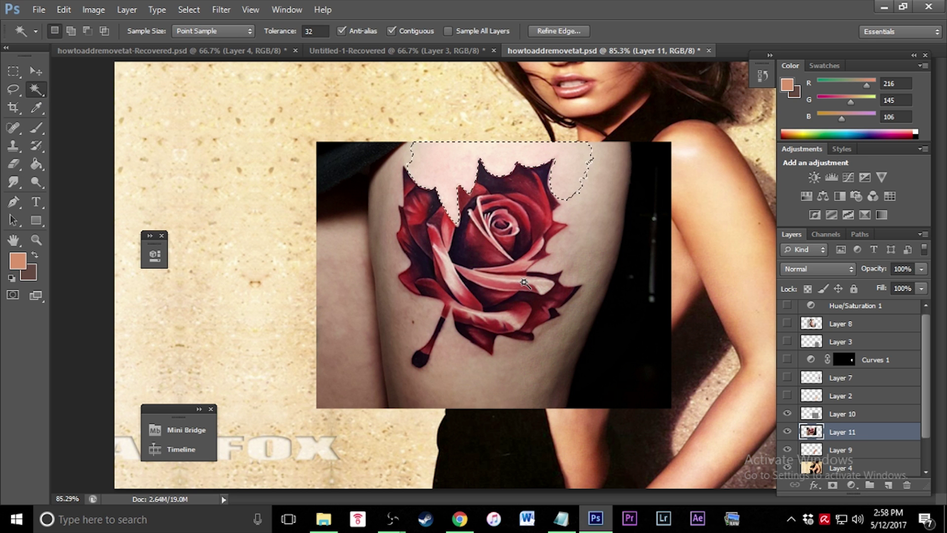
{"action": "key", "text": "Delete"}
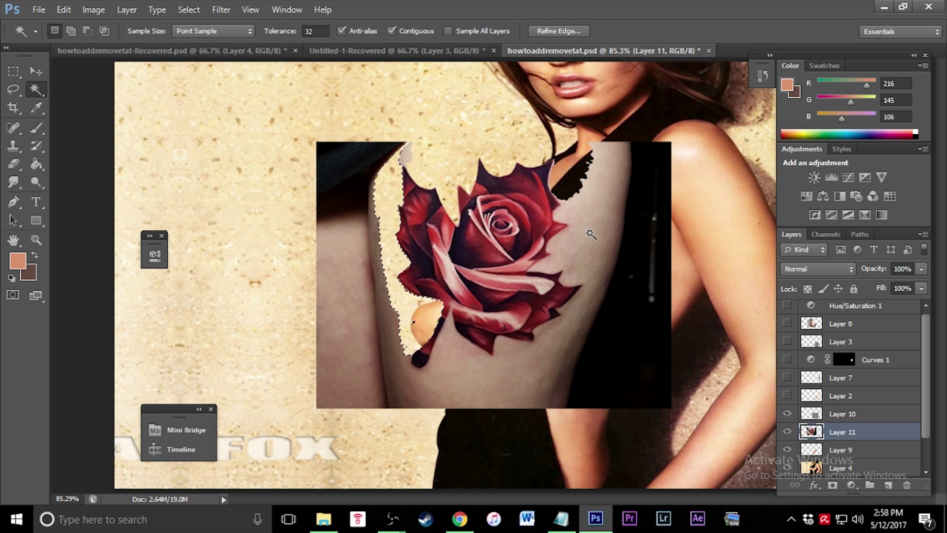
{"action": "left_click", "coordinate": [591, 233], "text": "shift"}
{"action": "key", "text": "Delete"}
Step: Reduce the Eraser brush to size 20 and deselect the selection
{"action": "scroll", "coordinate": [591, 236], "scroll_direction": "up", "scroll_amount": 2}
{"action": "key", "text": "e"}
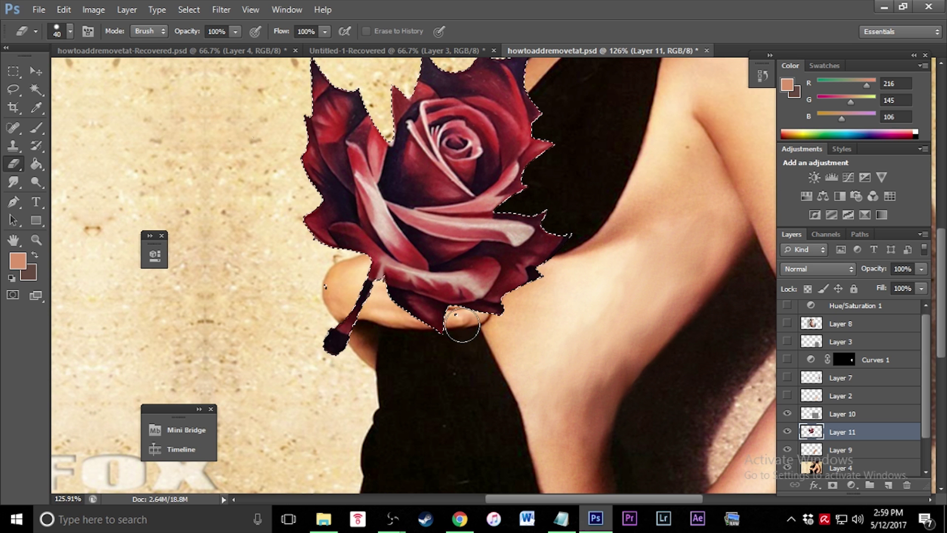
{"action": "key", "text": "bracketleft"}
{"action": "key", "text": "bracketleft"}
{"action": "scroll", "coordinate": [567, 232], "scroll_direction": "down", "scroll_amount": 2}
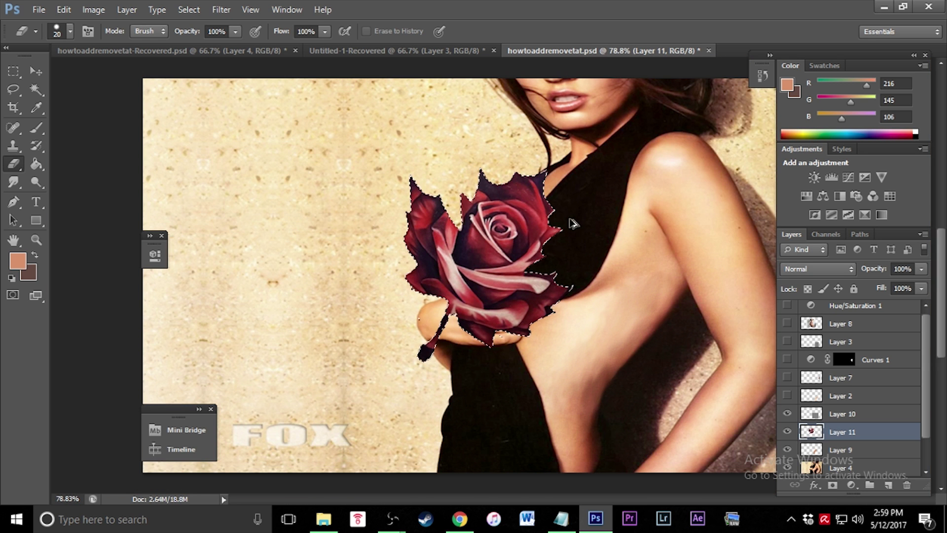
{"action": "left_click", "coordinate": [189, 9]}
{"action": "left_click", "coordinate": [204, 38]}
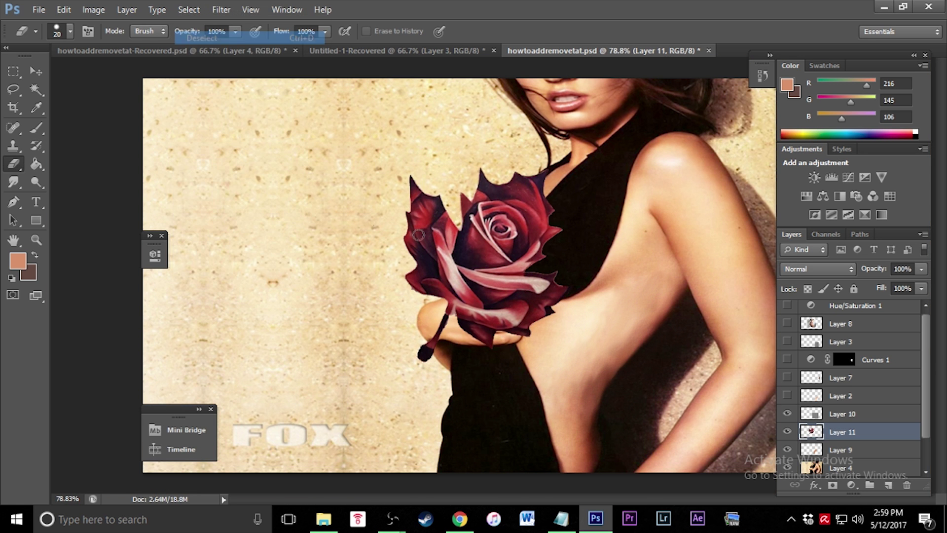
{"action": "scroll", "coordinate": [577, 419], "scroll_direction": "up", "scroll_amount": 2}
{"action": "scroll", "coordinate": [576, 419], "scroll_direction": "down", "scroll_amount": 2}
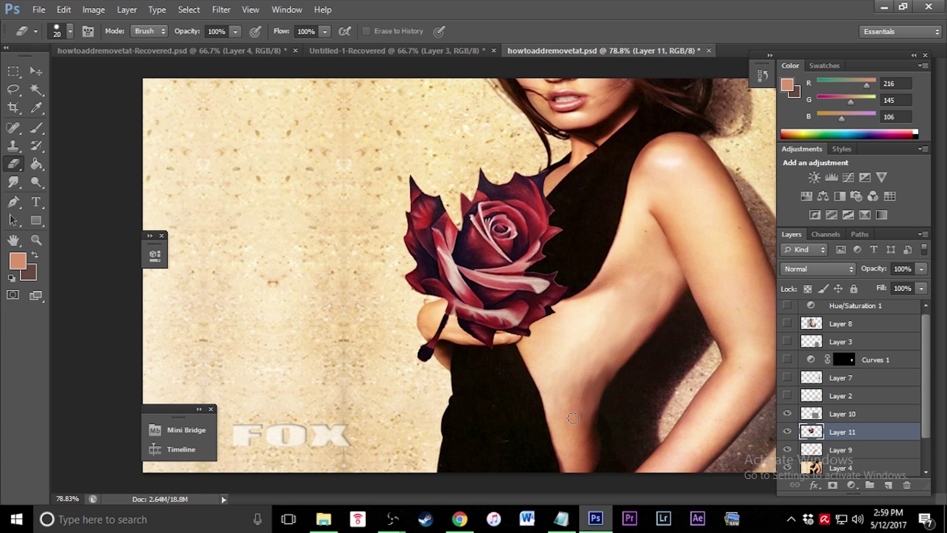
Step: Free-transform the rose, rotating, shrinking and moving it onto her ribs
{"action": "key", "text": "ctrl+t"}
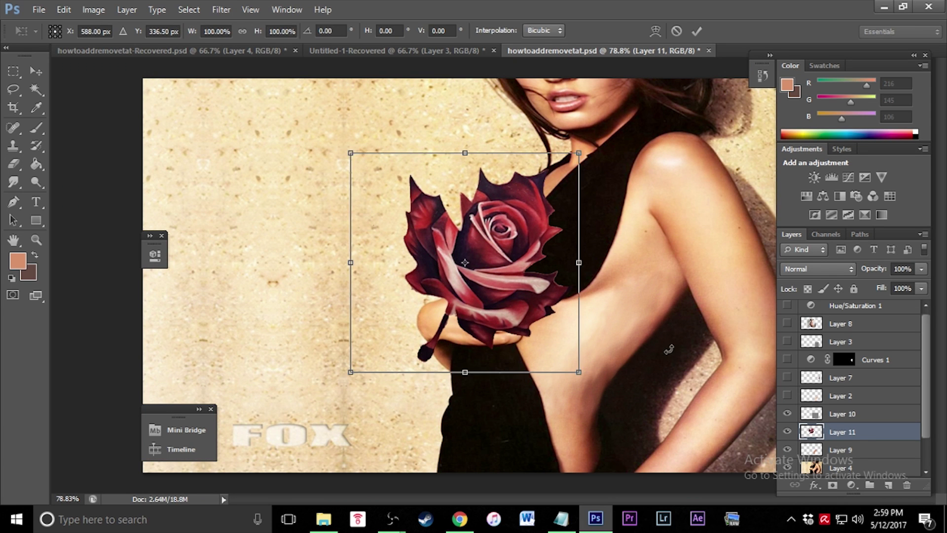
{"action": "left_click_drag", "start_coordinate": [669, 349], "coordinate": [660, 237]}
{"action": "scroll", "coordinate": [651, 325], "scroll_direction": "down", "scroll_amount": 2}
{"action": "scroll", "coordinate": [660, 321], "scroll_direction": "up", "scroll_amount": 2}
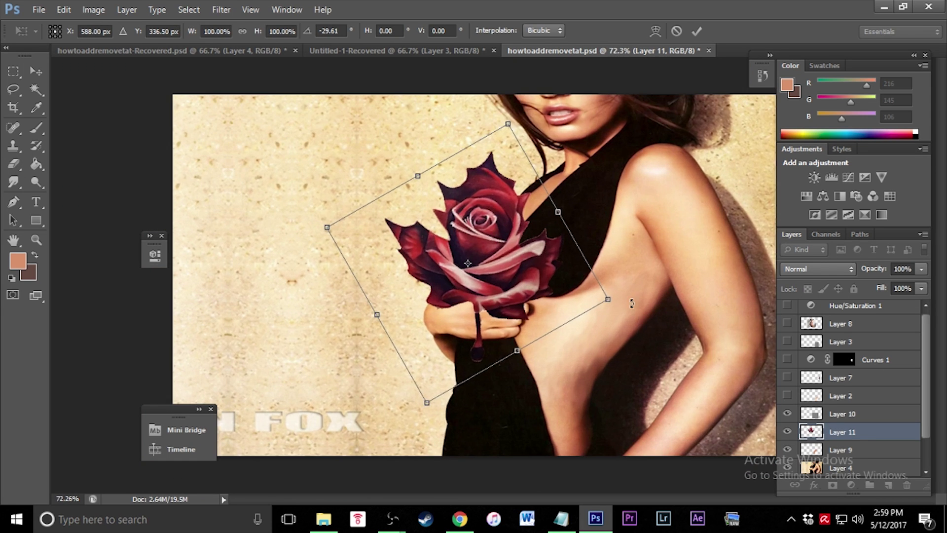
{"action": "left_click_drag", "start_coordinate": [540, 286], "coordinate": [618, 347]}
{"action": "left_click_drag", "start_coordinate": [727, 400], "coordinate": [591, 365]}
{"action": "left_click_drag", "start_coordinate": [495, 420], "coordinate": [487, 397]}
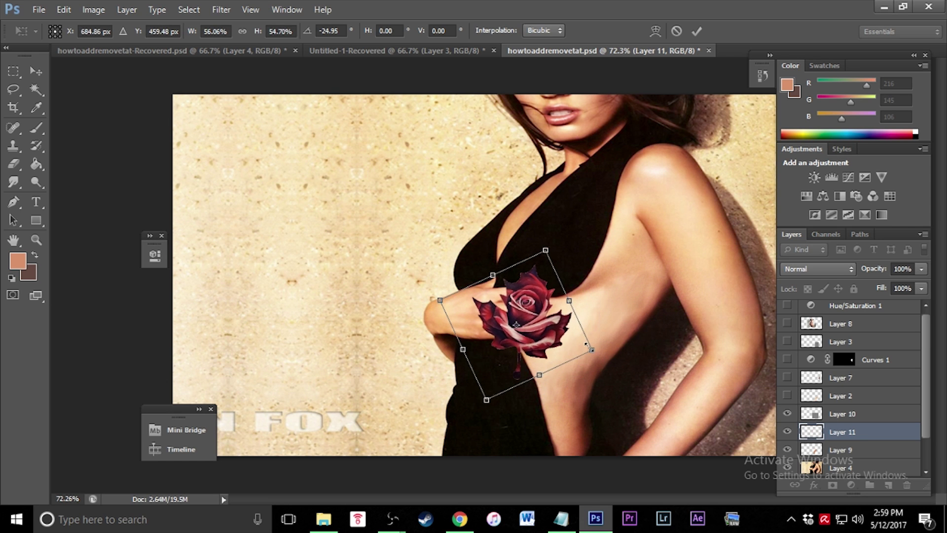
{"action": "left_click_drag", "start_coordinate": [522, 345], "coordinate": [577, 337]}
{"action": "left_click_drag", "start_coordinate": [697, 375], "coordinate": [673, 404]}
{"action": "mouse_move", "coordinate": [641, 378]}
{"action": "left_mouse_down"}
{"action": "mouse_move", "coordinate": [616, 356]}
{"action": "mouse_move", "coordinate": [626, 369]}
{"action": "left_mouse_up"}
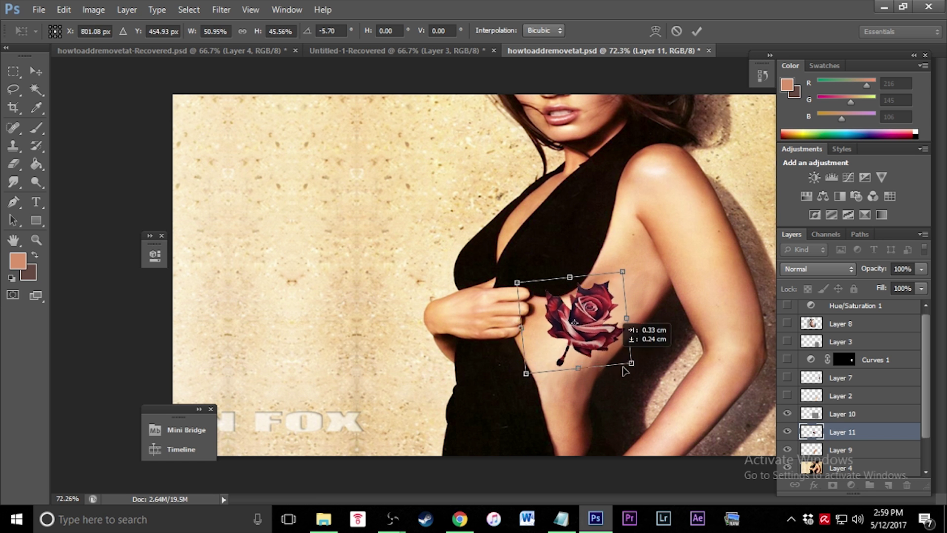
{"action": "left_click_drag", "start_coordinate": [591, 339], "coordinate": [603, 355]}
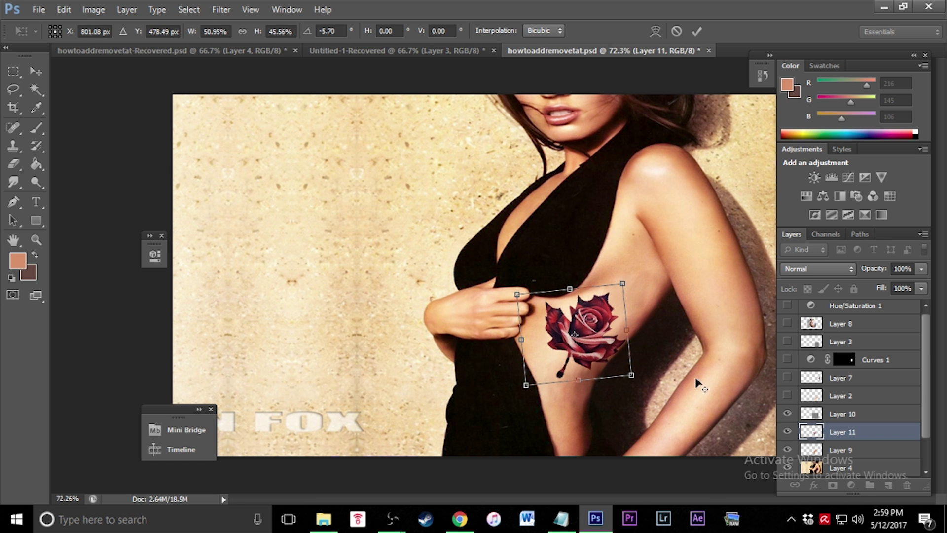
Step: Fine-tune the rose's width and height and commit the transform at about -5.7° tilt
{"action": "scroll", "coordinate": [705, 387], "scroll_direction": "up", "scroll_amount": 3}
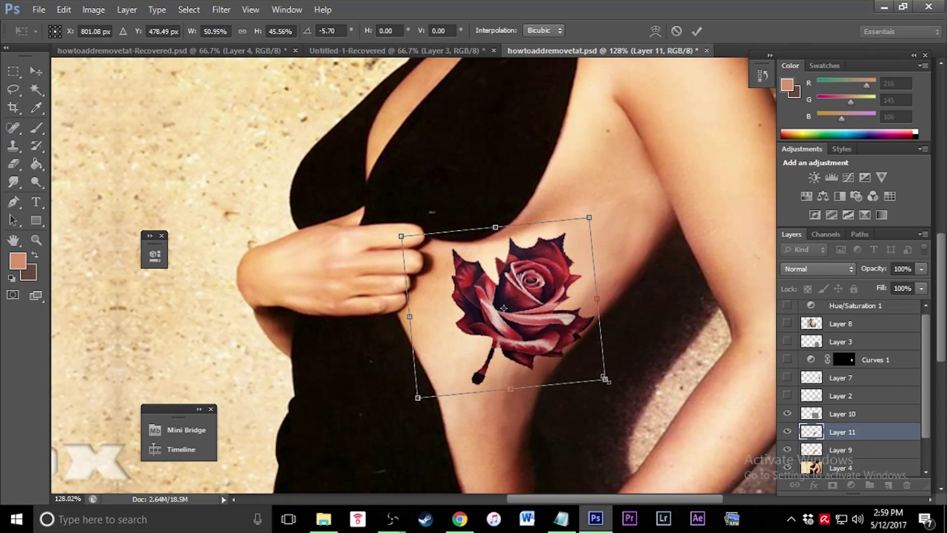
{"action": "left_click_drag", "start_coordinate": [608, 380], "coordinate": [611, 375]}
{"action": "scroll", "coordinate": [672, 370], "scroll_direction": "down", "scroll_amount": 5}
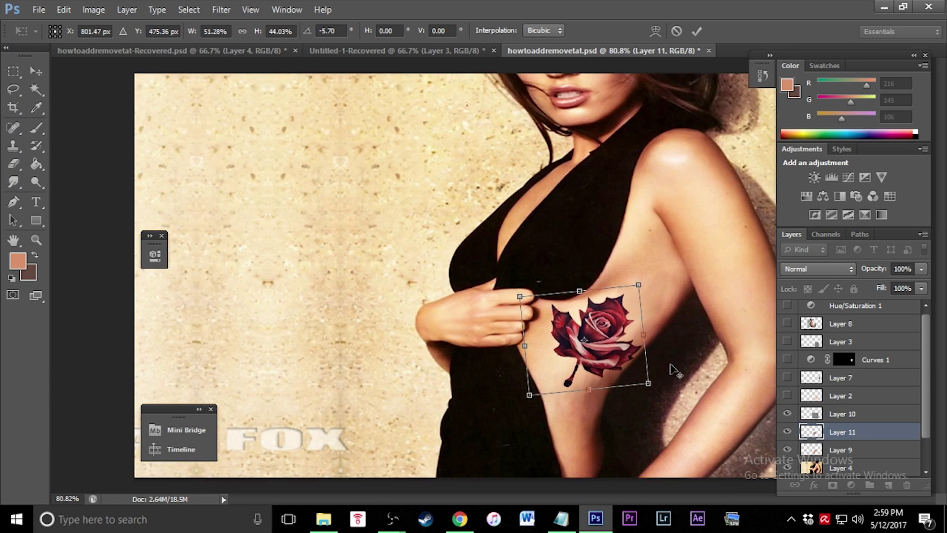
{"action": "scroll", "coordinate": [665, 340], "scroll_direction": "up", "scroll_amount": 3}
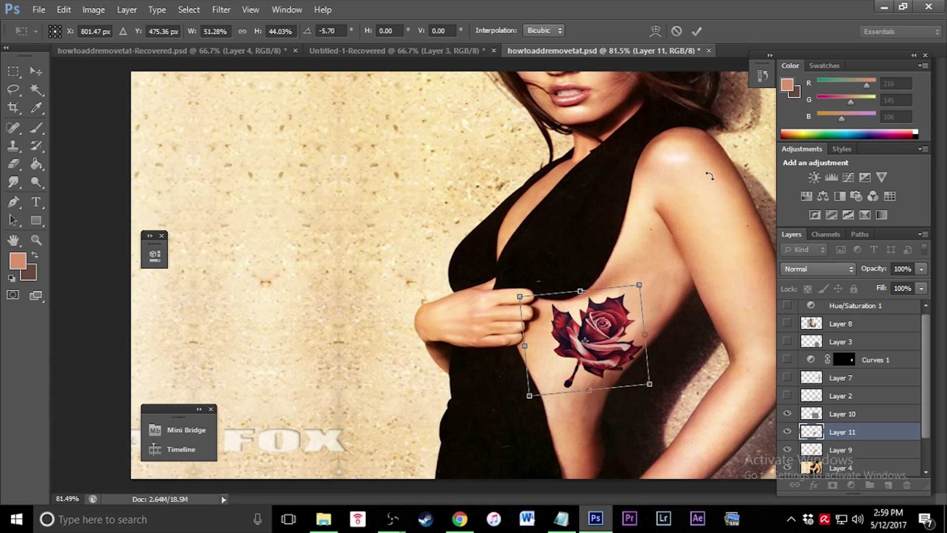
{"action": "left_click", "coordinate": [695, 30]}
{"action": "key", "text": "e"}
{"action": "scroll", "coordinate": [661, 380], "scroll_direction": "down", "scroll_amount": 3}
{"action": "scroll", "coordinate": [656, 393], "scroll_direction": "up", "scroll_amount": 3}
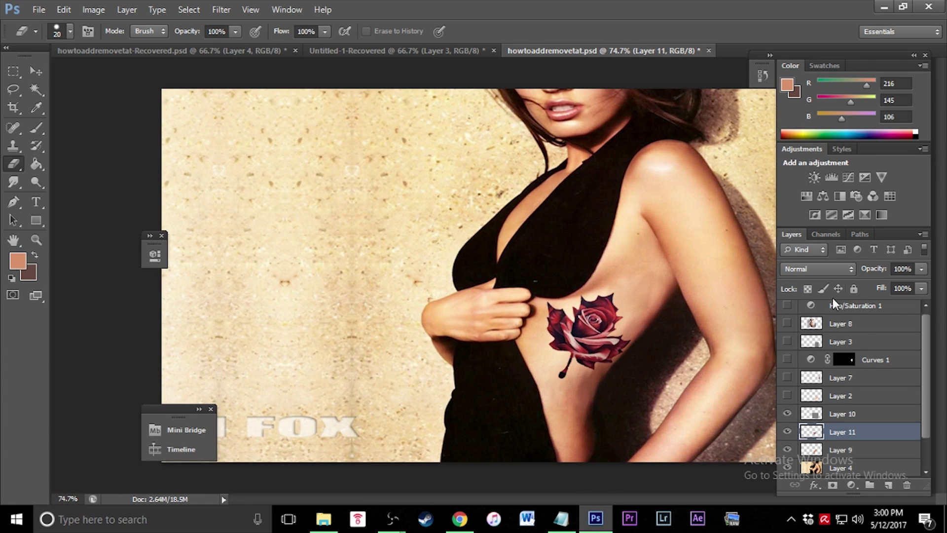
Step: Set Layer 11 to Multiply blend mode and load the rose's pixels as a selection
{"action": "left_click", "coordinate": [809, 269]}
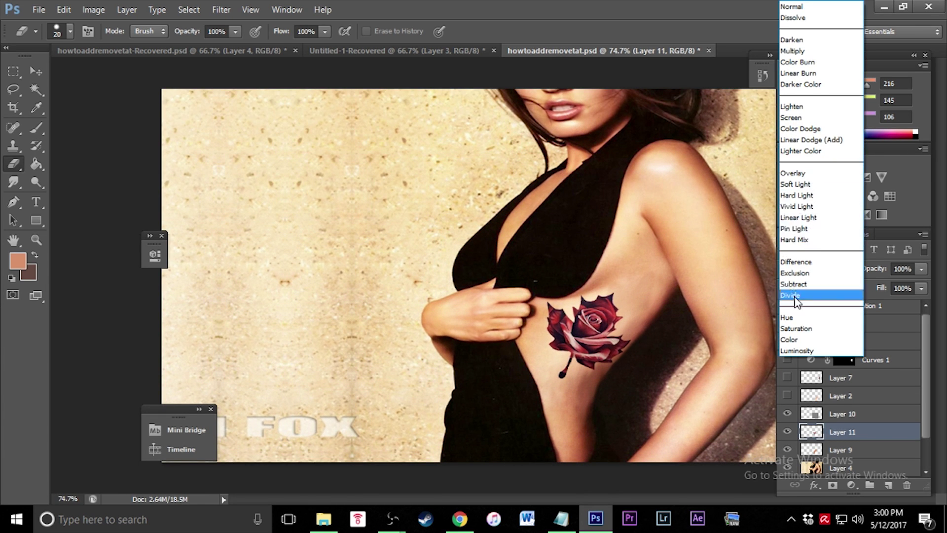
{"action": "left_click", "coordinate": [803, 50]}
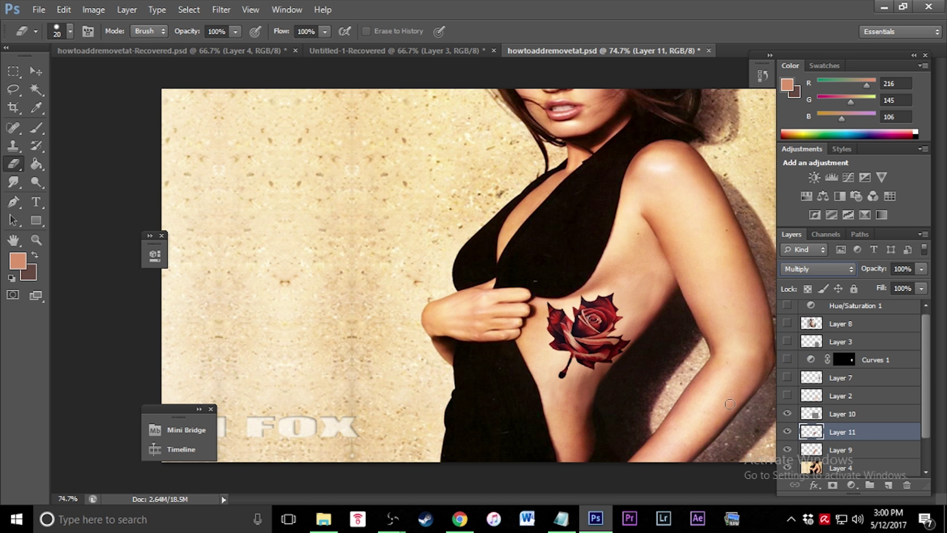
{"action": "key", "text": "v"}
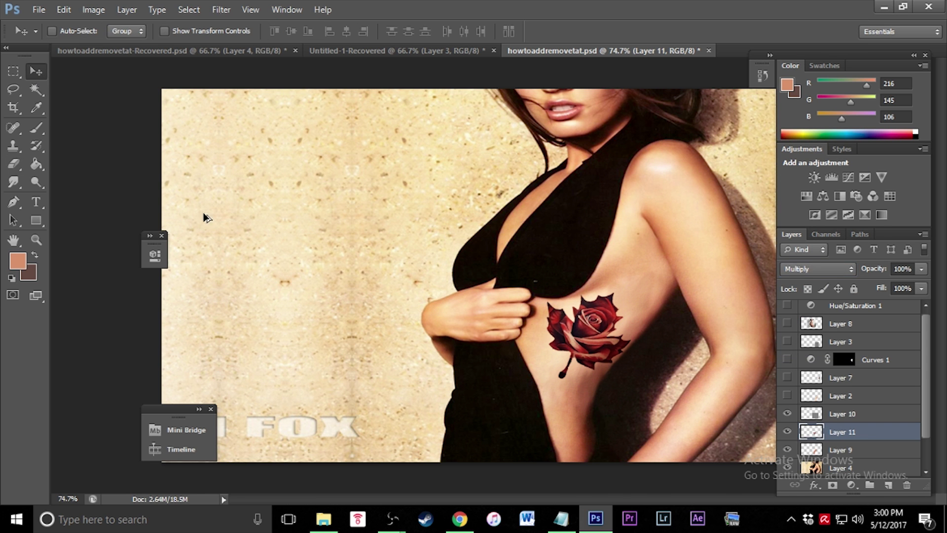
{"action": "scroll", "coordinate": [446, 345], "scroll_direction": "down", "scroll_amount": 3}
{"action": "scroll", "coordinate": [446, 344], "scroll_direction": "up", "scroll_amount": 5}
{"action": "left_click", "coordinate": [813, 432], "text": "ctrl"}
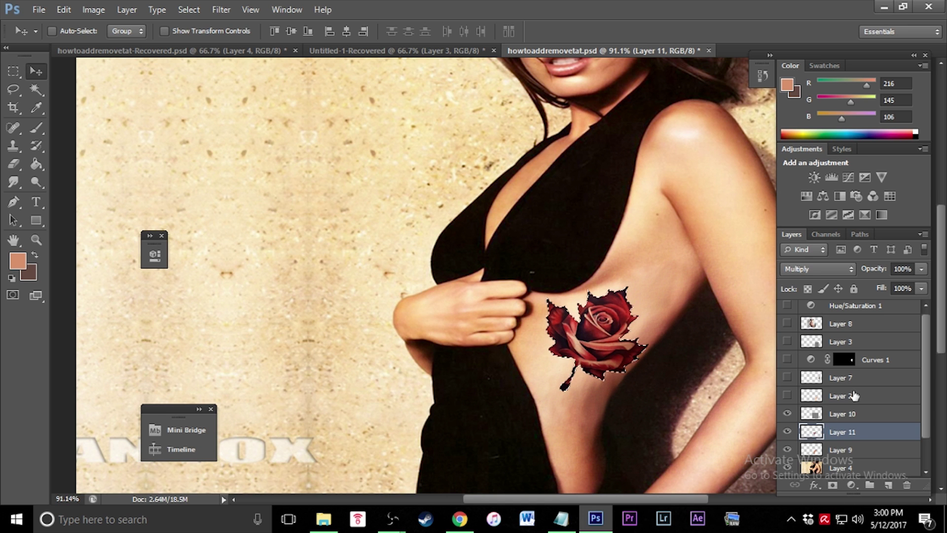
Step: Add a Curves adjustment for the rose, raising the curve and lifting the black point
{"action": "left_click", "coordinate": [848, 177]}
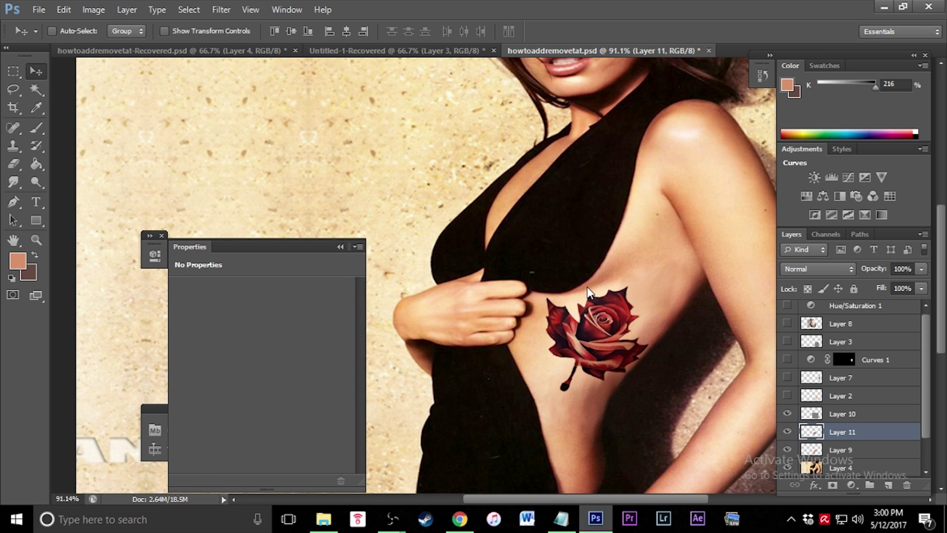
{"action": "left_click_drag", "start_coordinate": [326, 339], "coordinate": [267, 347]}
{"action": "scroll", "coordinate": [468, 231], "scroll_direction": "down", "scroll_amount": 5}
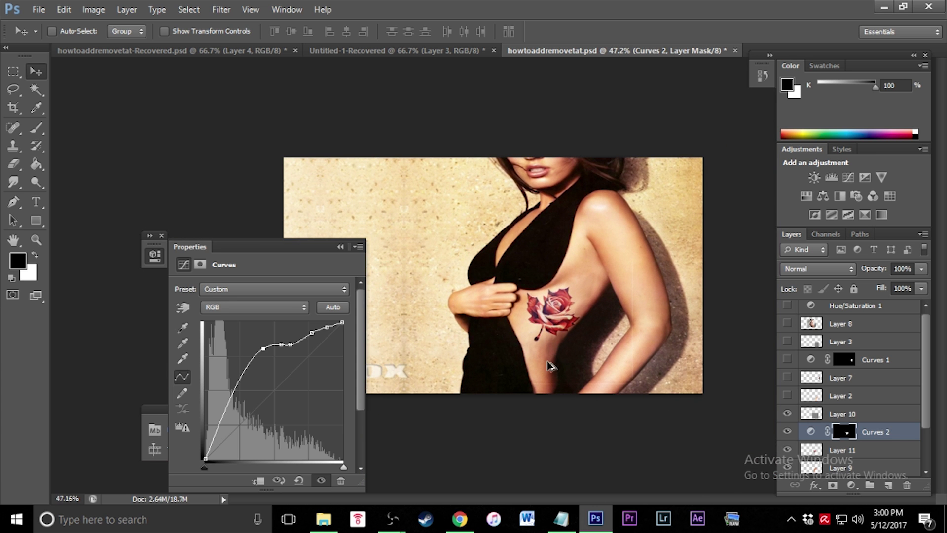
{"action": "scroll", "coordinate": [548, 365], "scroll_direction": "up", "scroll_amount": 5}
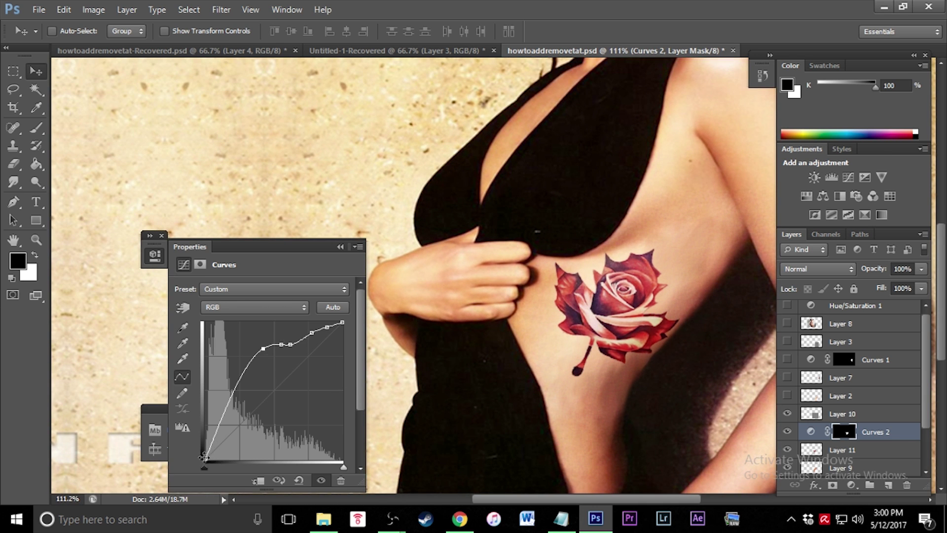
{"action": "left_click_drag", "start_coordinate": [204, 458], "coordinate": [211, 437]}
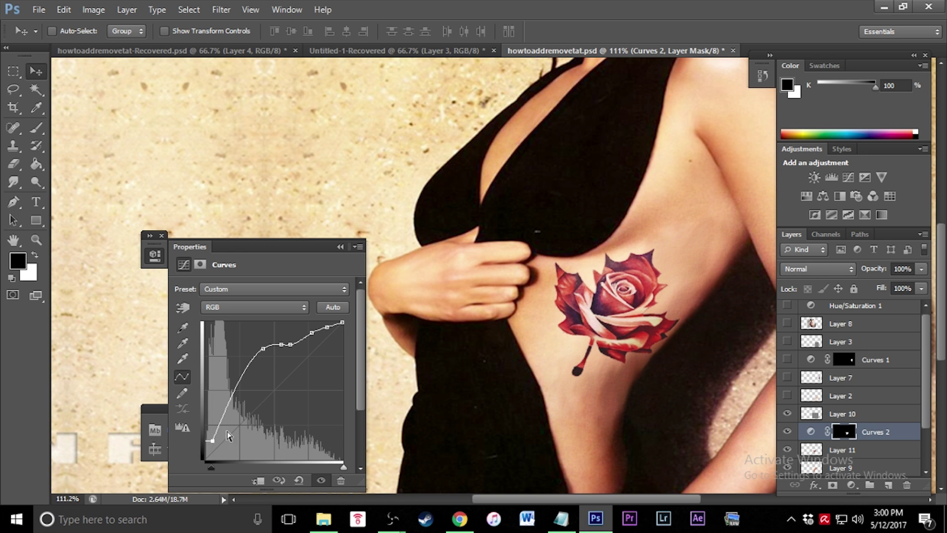
{"action": "scroll", "coordinate": [662, 391], "scroll_direction": "down", "scroll_amount": 6}
{"action": "scroll", "coordinate": [641, 394], "scroll_direction": "up", "scroll_amount": 4}
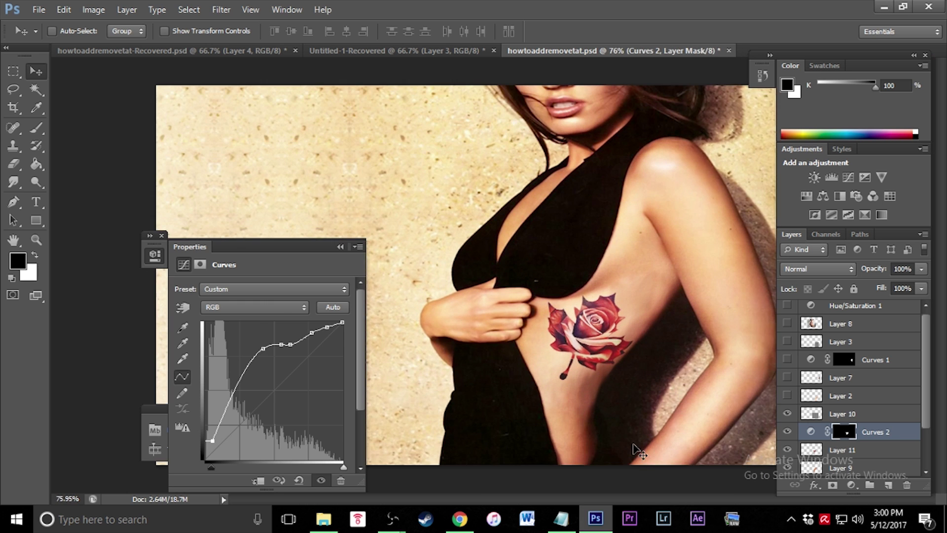
{"action": "scroll", "coordinate": [638, 450], "scroll_direction": "up", "scroll_amount": 1}
{"action": "scroll", "coordinate": [637, 409], "scroll_direction": "down", "scroll_amount": 2}
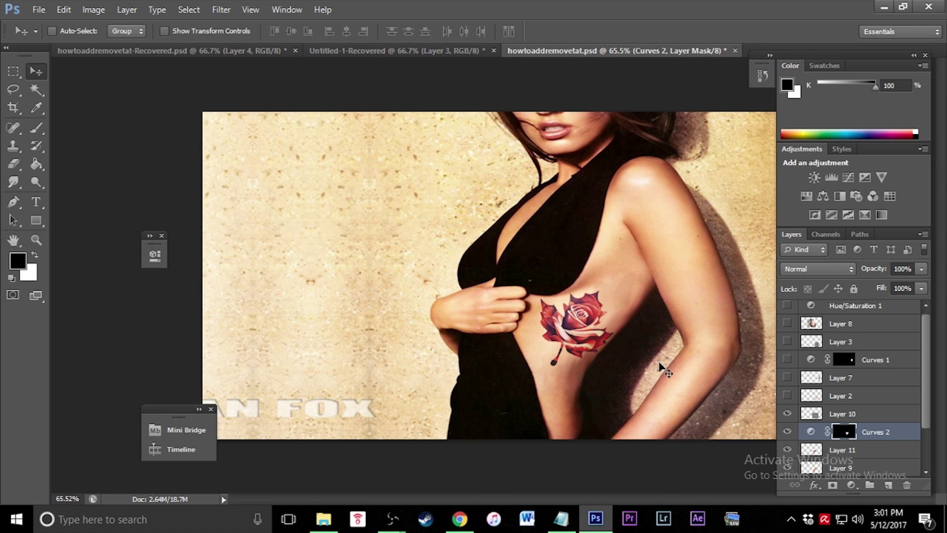